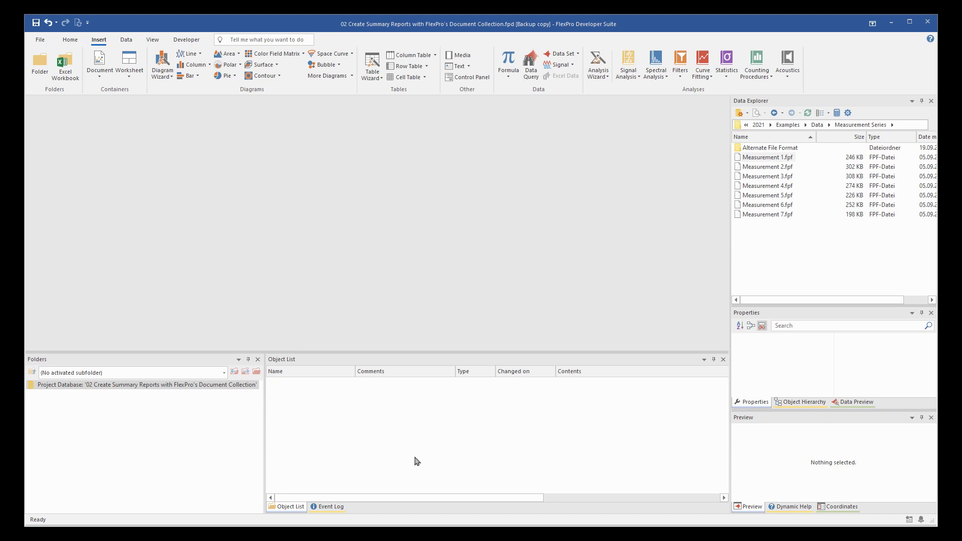
# Import Measurement 1.fpf and plot its Acceleration data set as a line diagram.
pyautogui.click(417, 461)
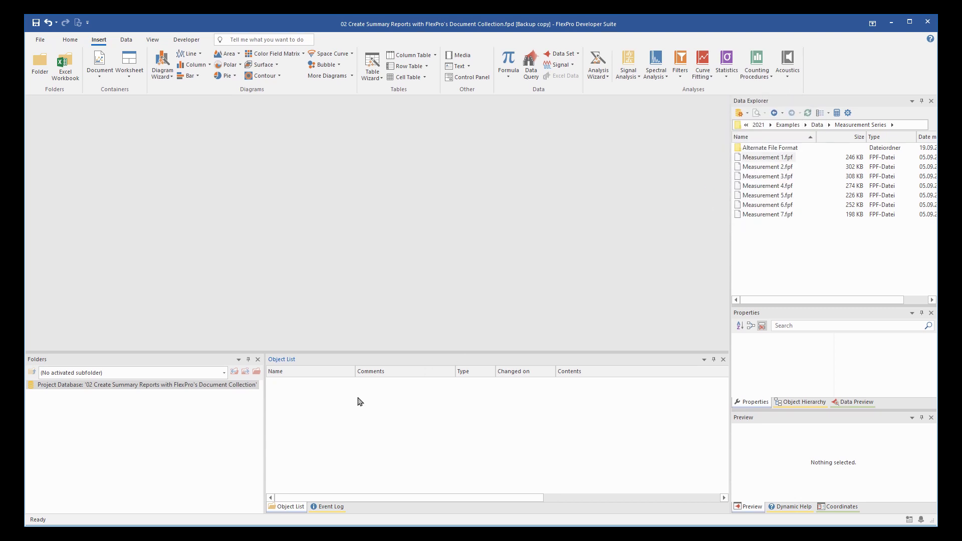
pyautogui.moveTo(659, 212); pyautogui.dragTo(357, 401)
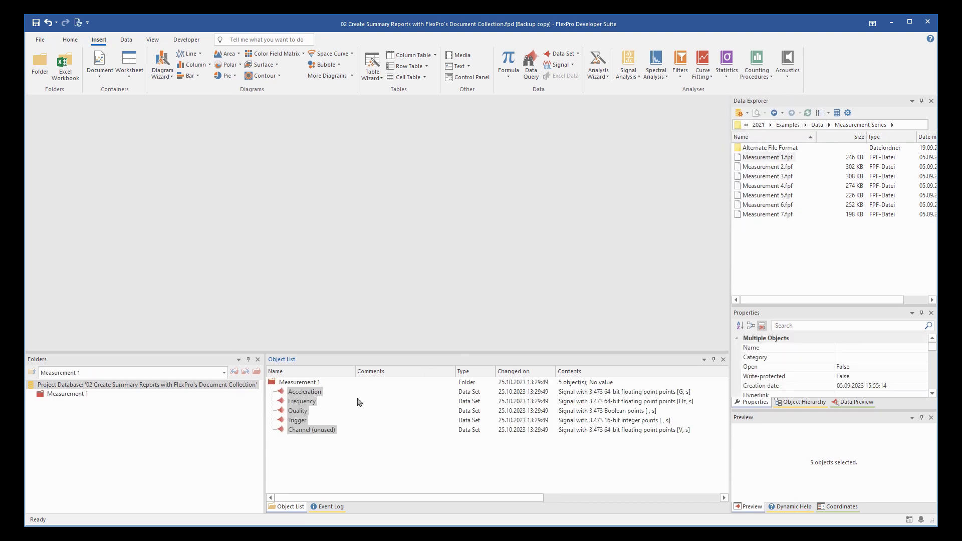
pyautogui.click(304, 391)
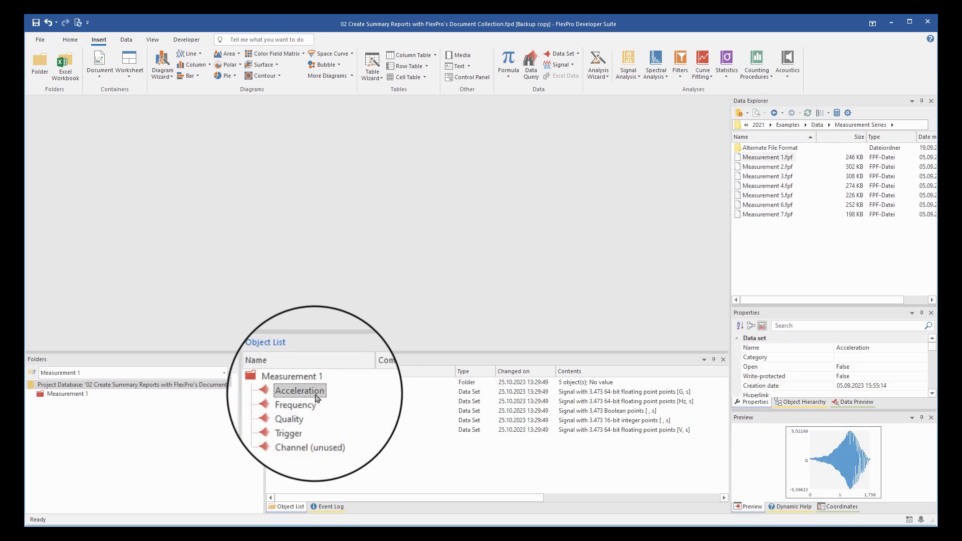
pyautogui.click(191, 54)
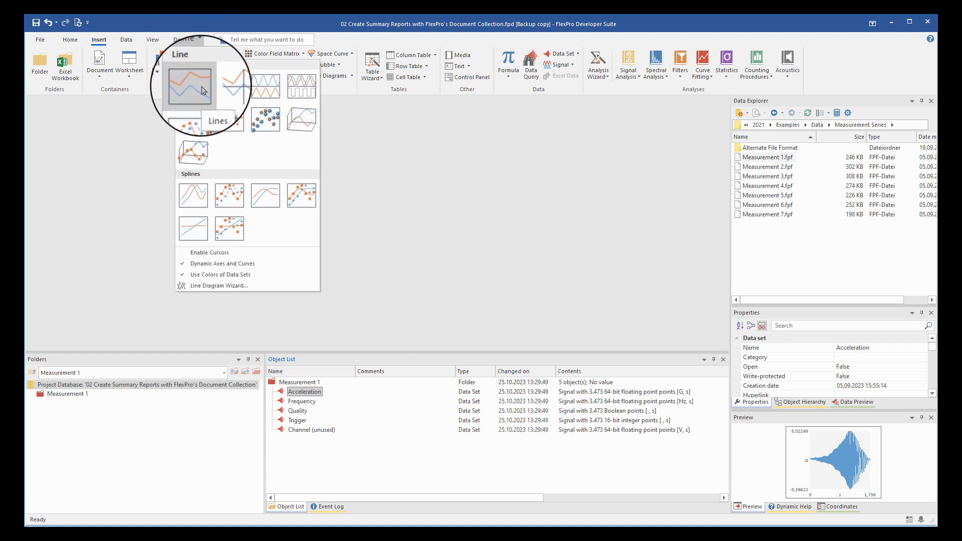
pyautogui.click(203, 91)
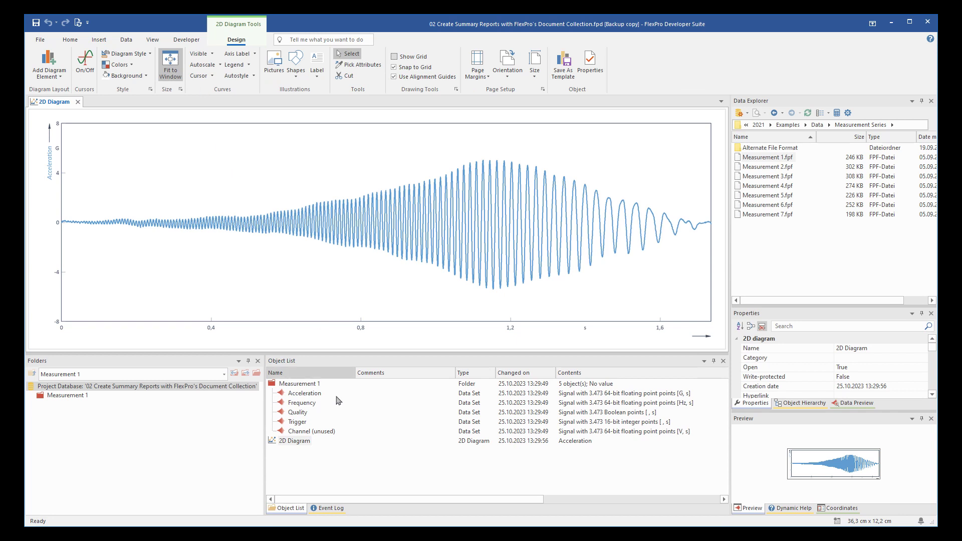
# Rename the new 2D diagram to 'Acceleration Diagram', leaving the Acceleration data set name unchanged.
pyautogui.click(306, 394)
pyautogui.click(306, 394)
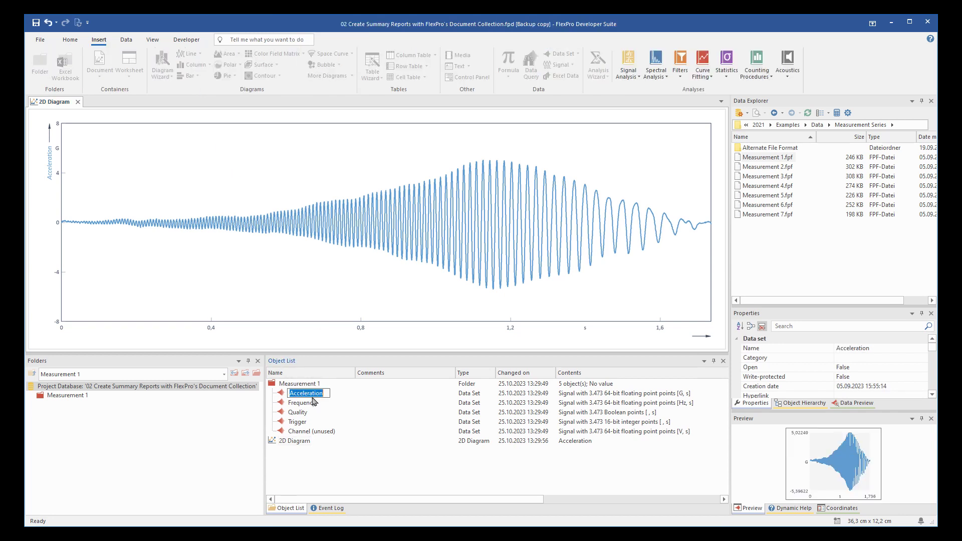
pyautogui.press('Escape')
pyautogui.click(298, 441)
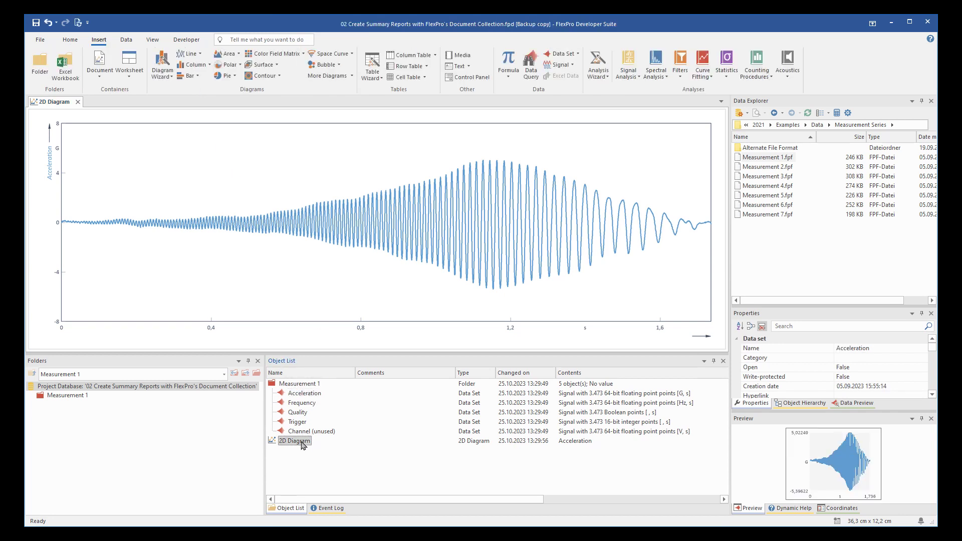
pyautogui.click(300, 442)
pyautogui.press('Delete')
pyautogui.write('Acceleration')
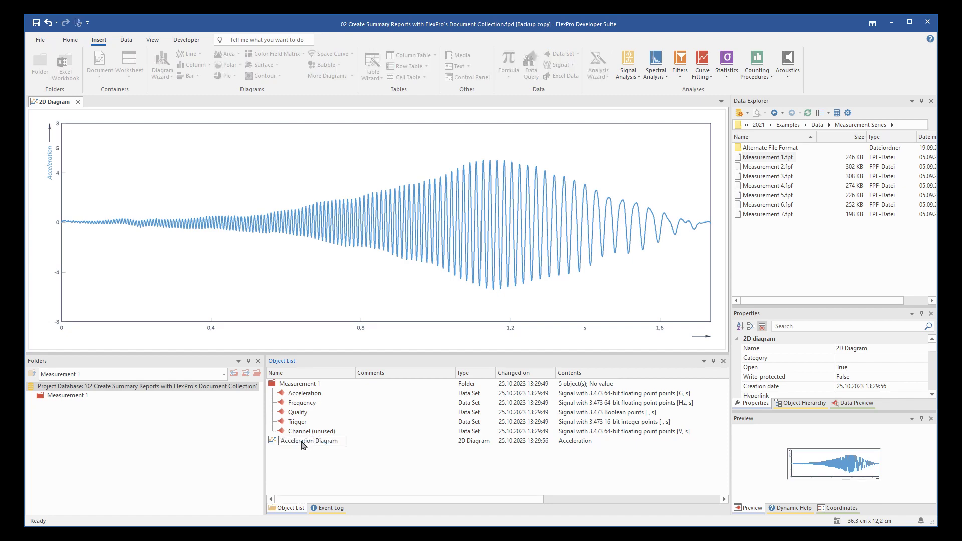
pyautogui.press('Return')
pyautogui.click(304, 393)
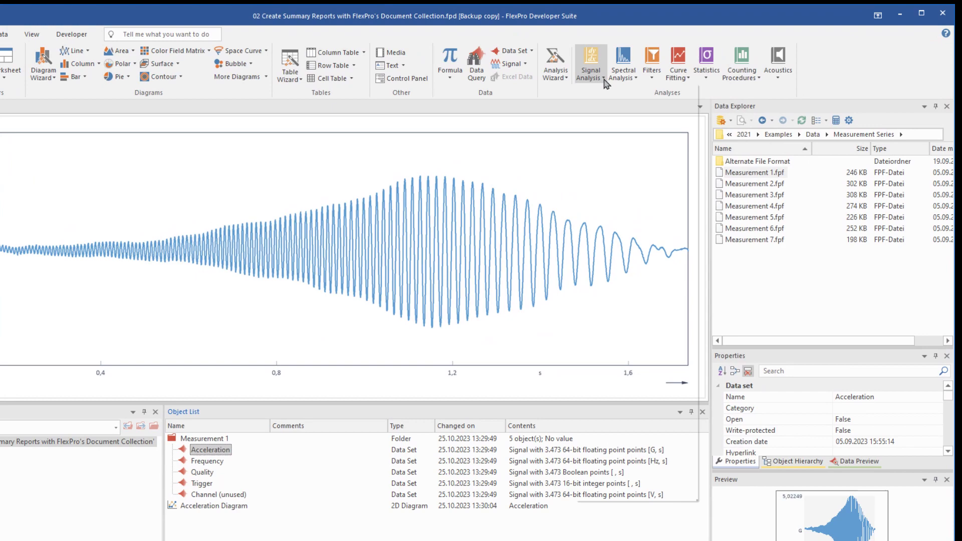
# Create the AccelerationEnvelope upper envelope and overlay it on the Acceleration Diagram.
pyautogui.click(622, 79)
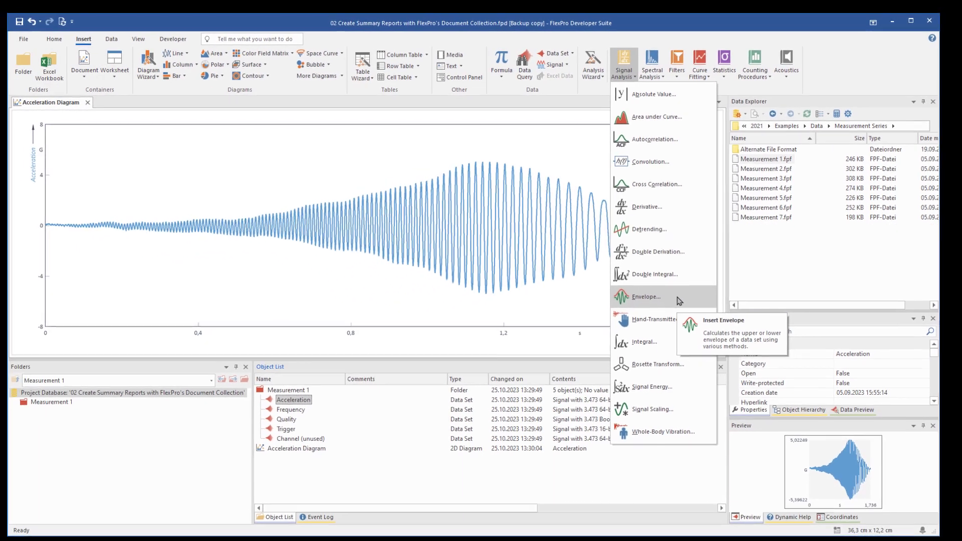
pyautogui.click(646, 297)
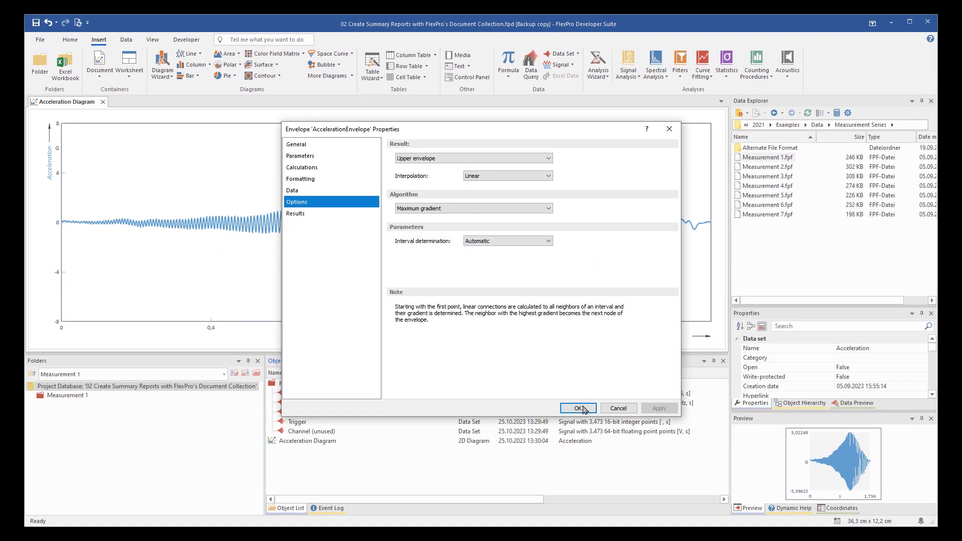
pyautogui.click(581, 408)
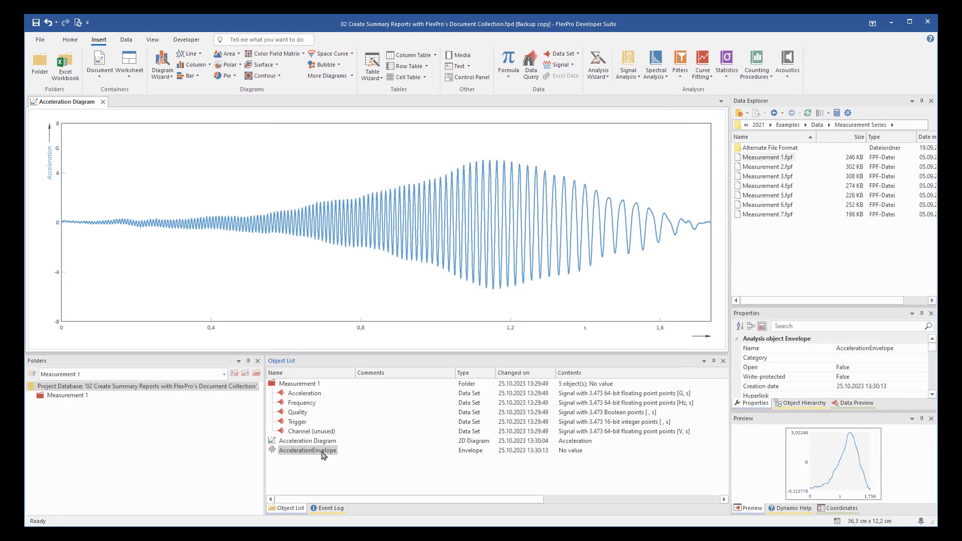
pyautogui.moveTo(322, 452); pyautogui.dragTo(311, 274)
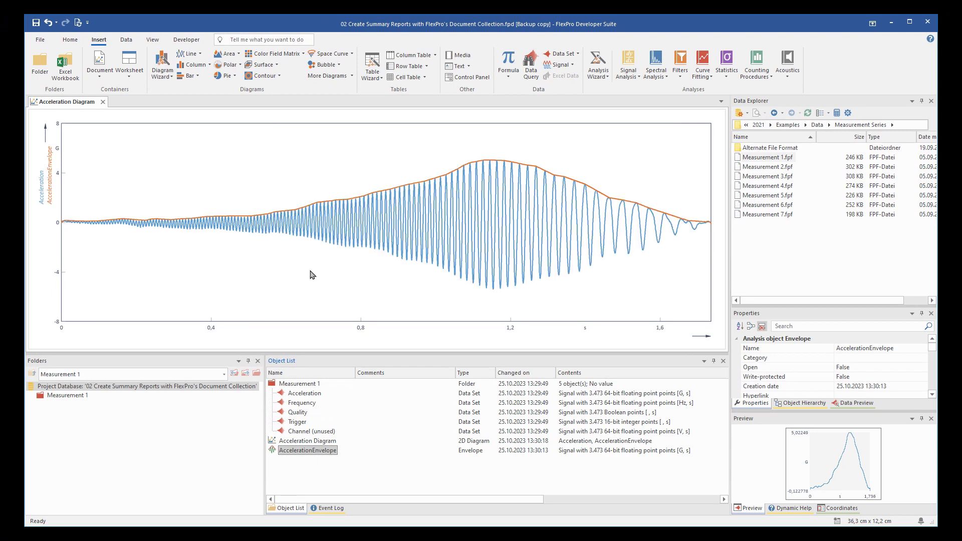
# Add a root mean square statistic of Acceleration named RMS.
pyautogui.click(316, 393)
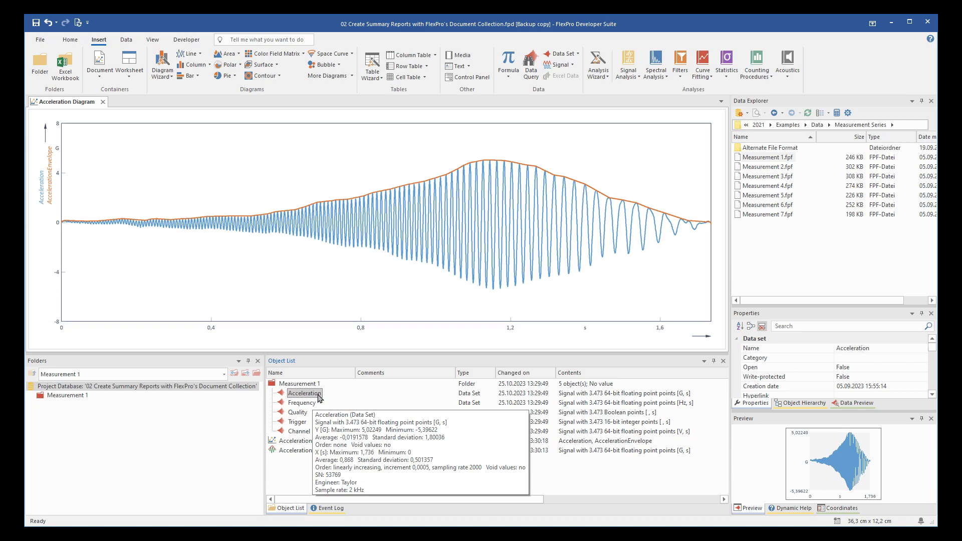
pyautogui.click(720, 76)
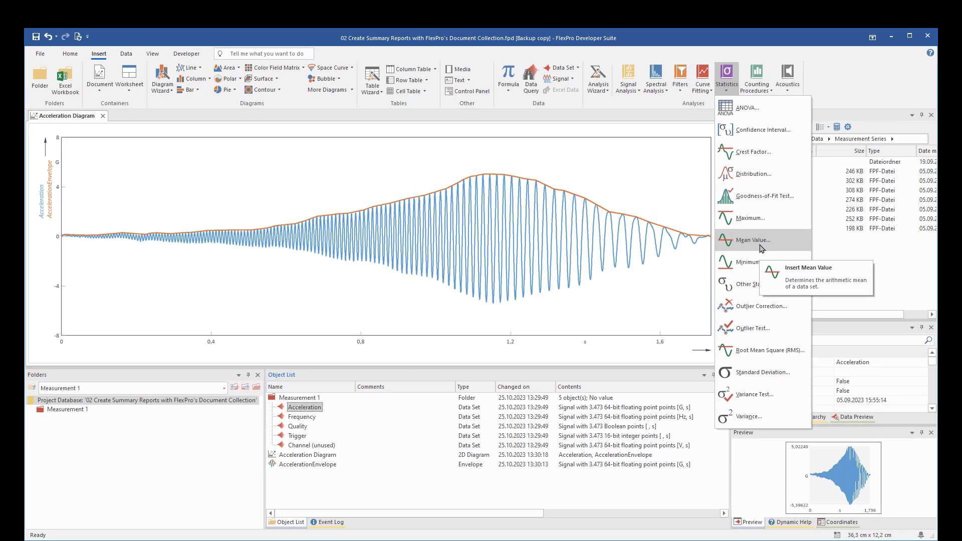
pyautogui.click(762, 246)
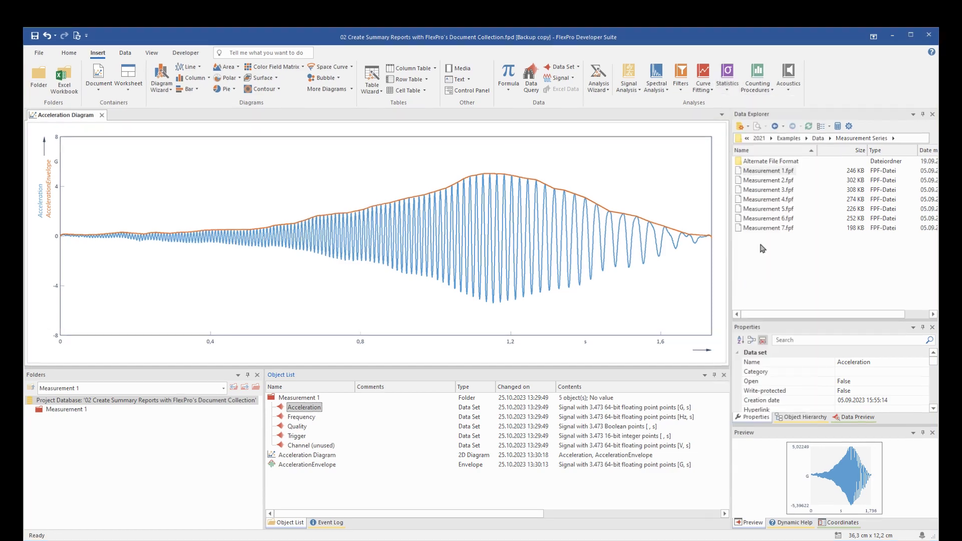
pyautogui.click(416, 161)
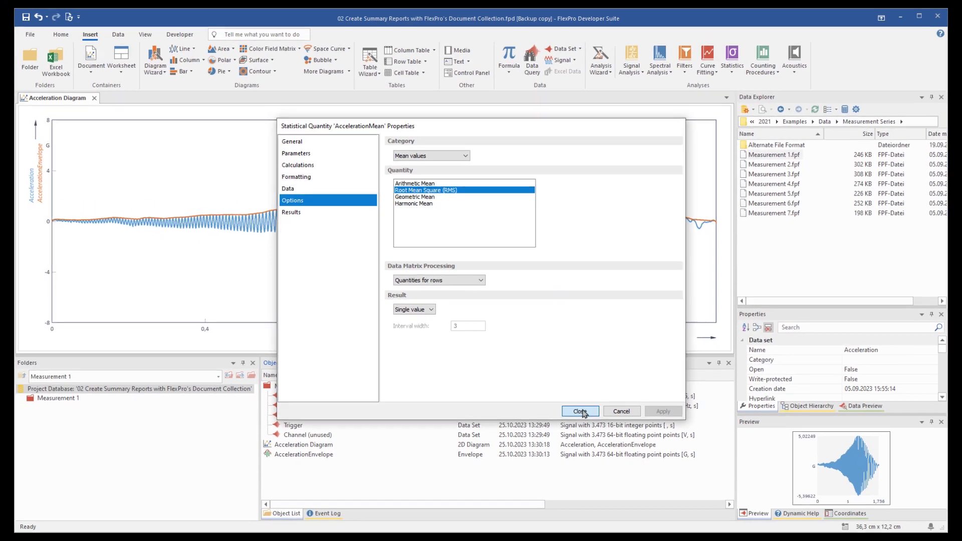
pyautogui.click(615, 460)
pyautogui.click(303, 460)
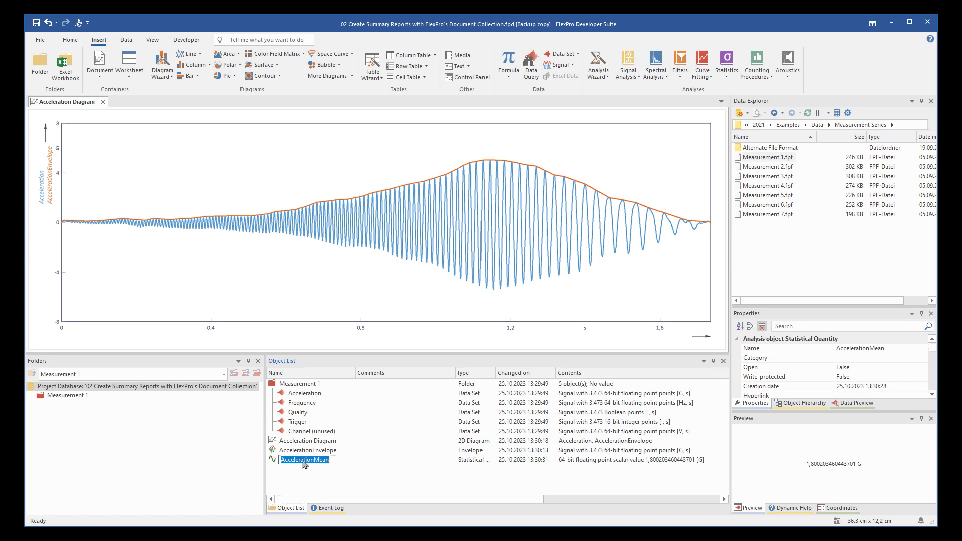
pyautogui.write('RMS')
pyautogui.press('Return')
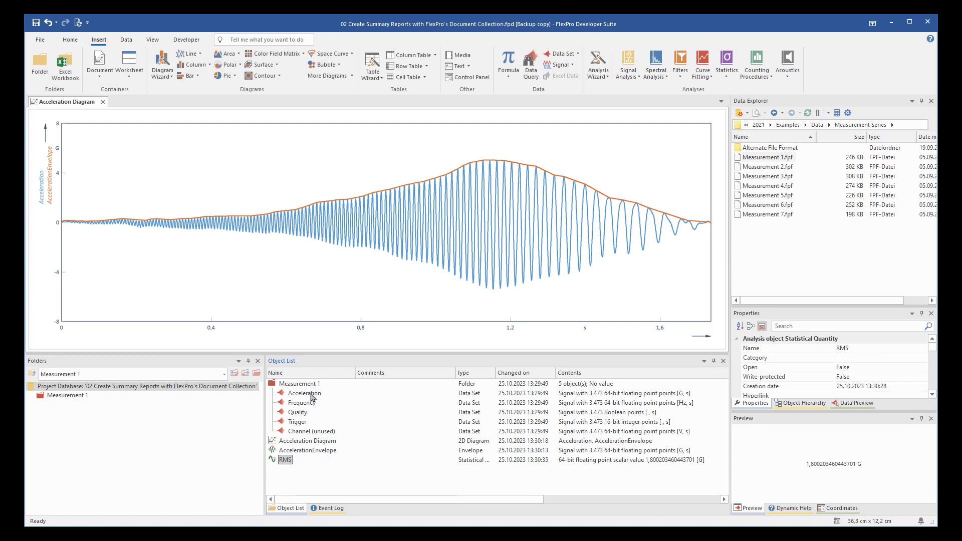
# Add a maximum statistic of Acceleration named Maximum.
pyautogui.click(304, 393)
pyautogui.click(727, 76)
pyautogui.click(742, 172)
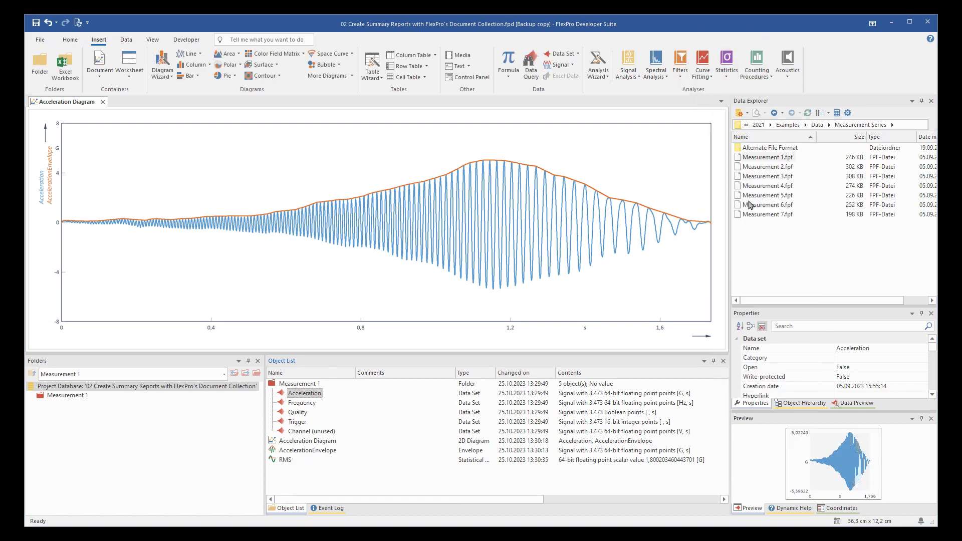
pyautogui.click(578, 408)
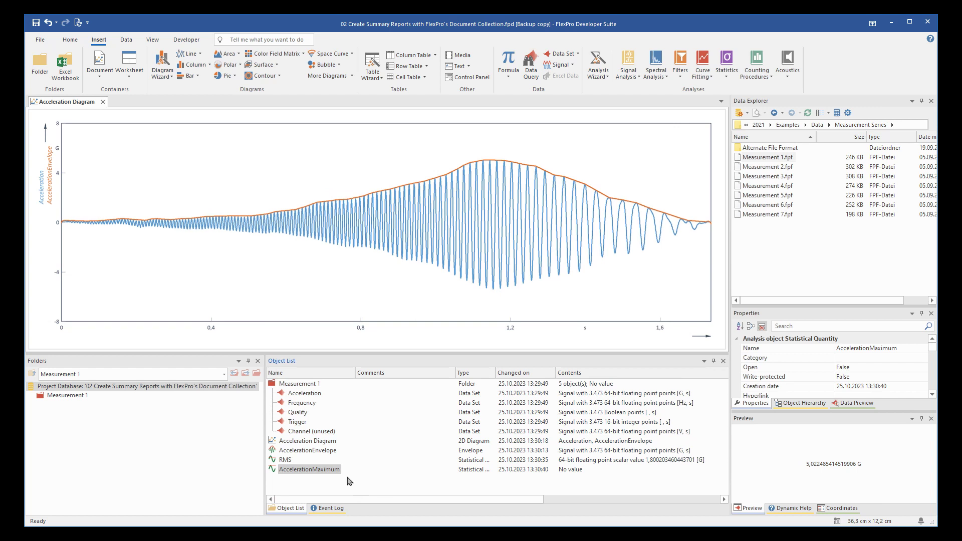
pyautogui.click(318, 469)
pyautogui.write('Maximum')
pyautogui.press('Return')
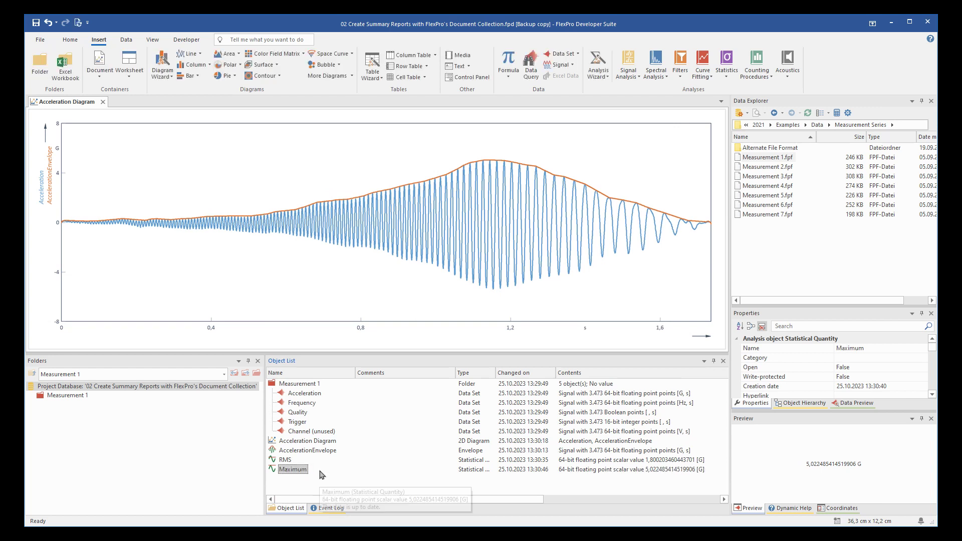
pyautogui.click(305, 393)
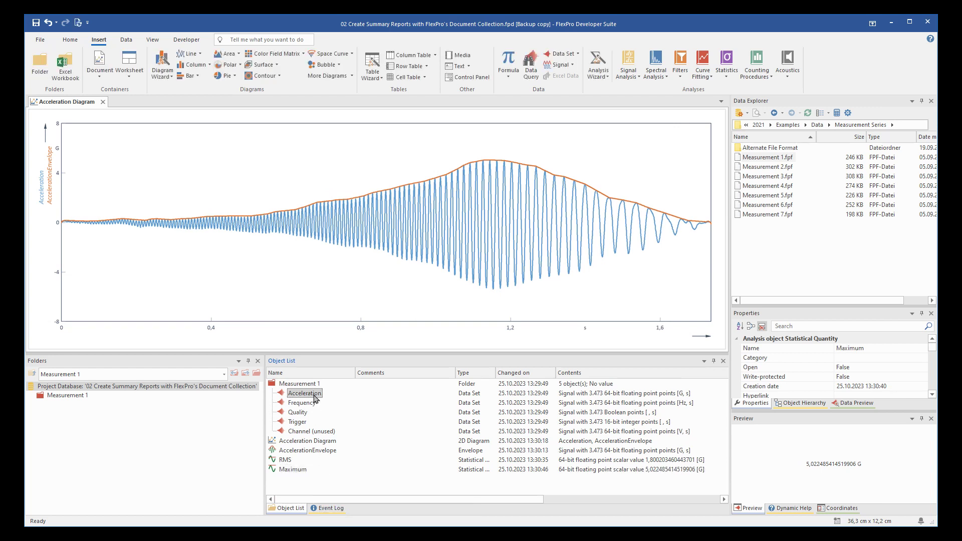
# Create the formula Minimum(Acceleration, PROCESS_COLUMNS) and name it Minimum.
pyautogui.click(505, 61)
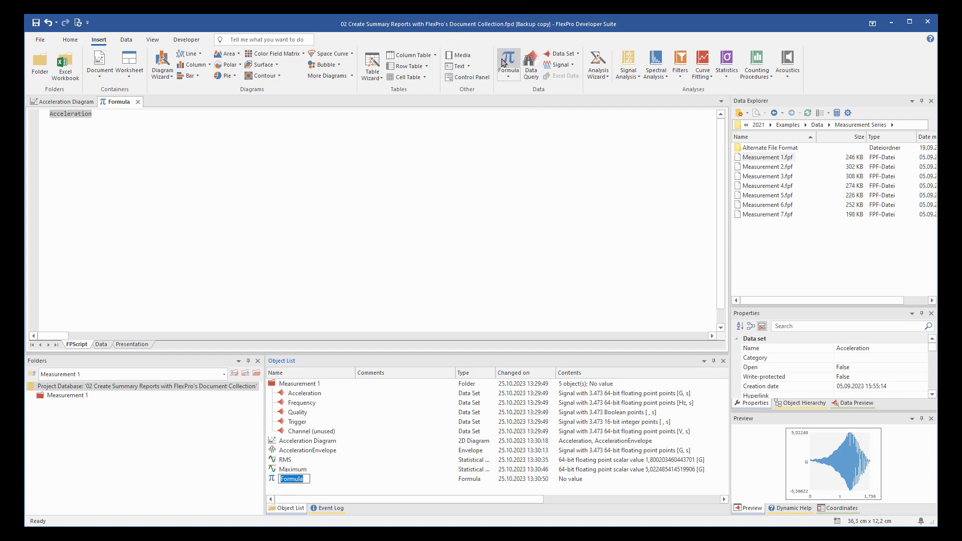
pyautogui.write('Mini')
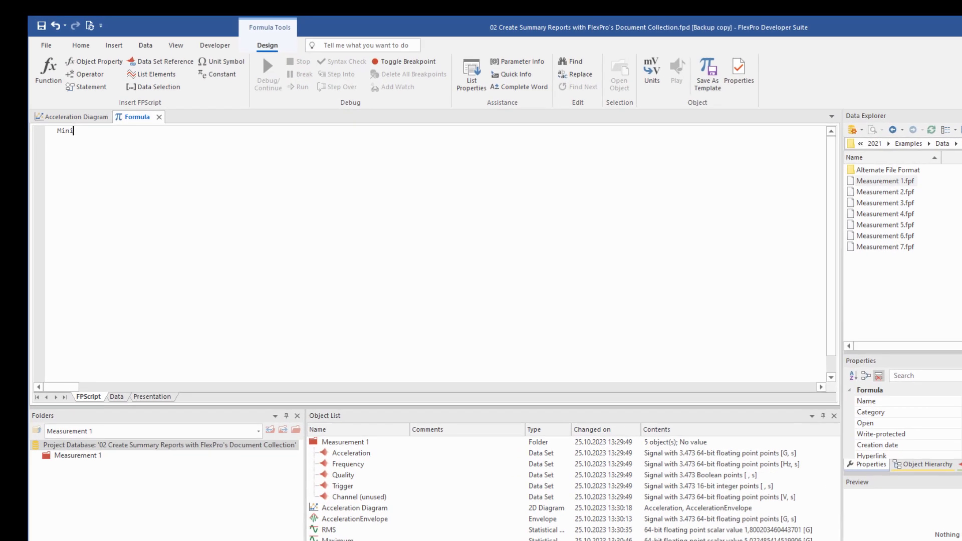
pyautogui.write('mum(')
pyautogui.press('Return')
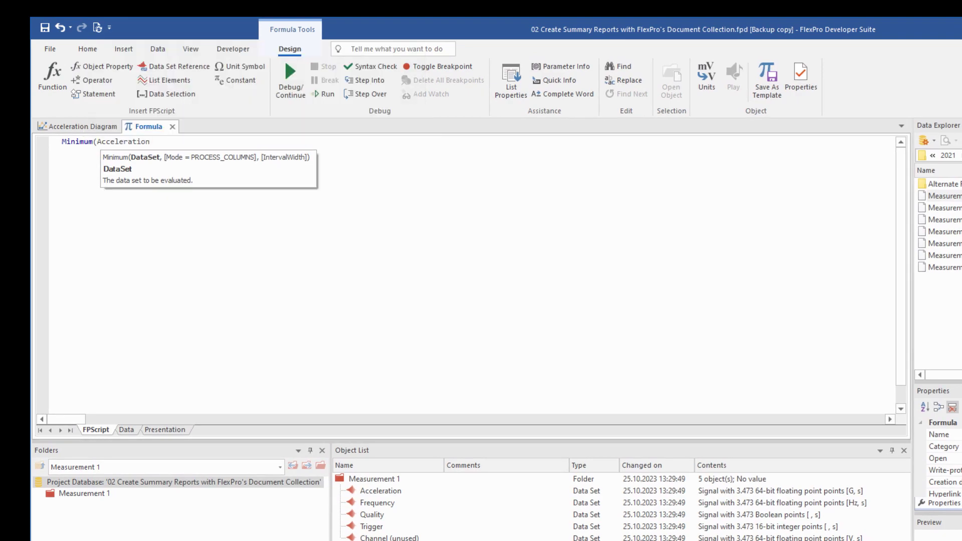
pyautogui.write(', PROCESS_COLUMNS')
pyautogui.press('Return')
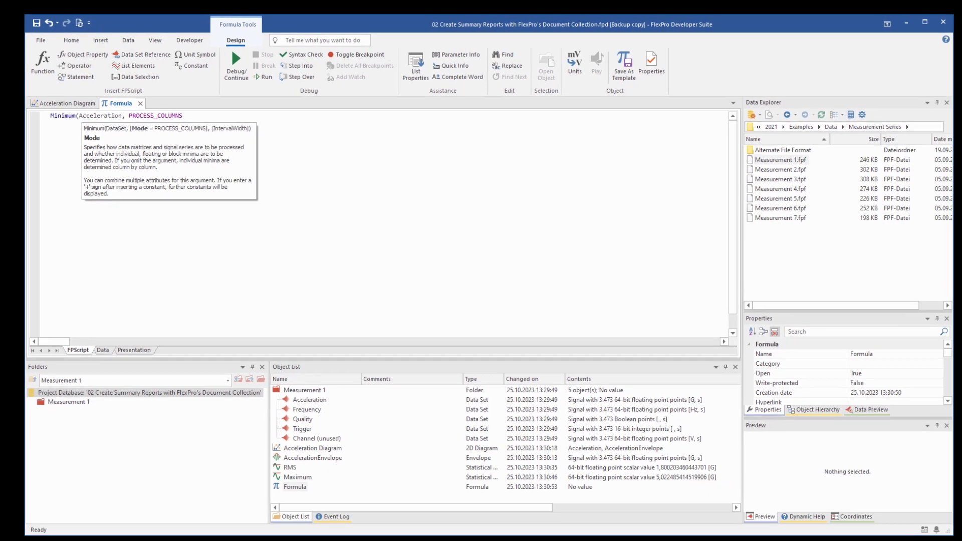
pyautogui.write(')')
pyautogui.click(290, 478)
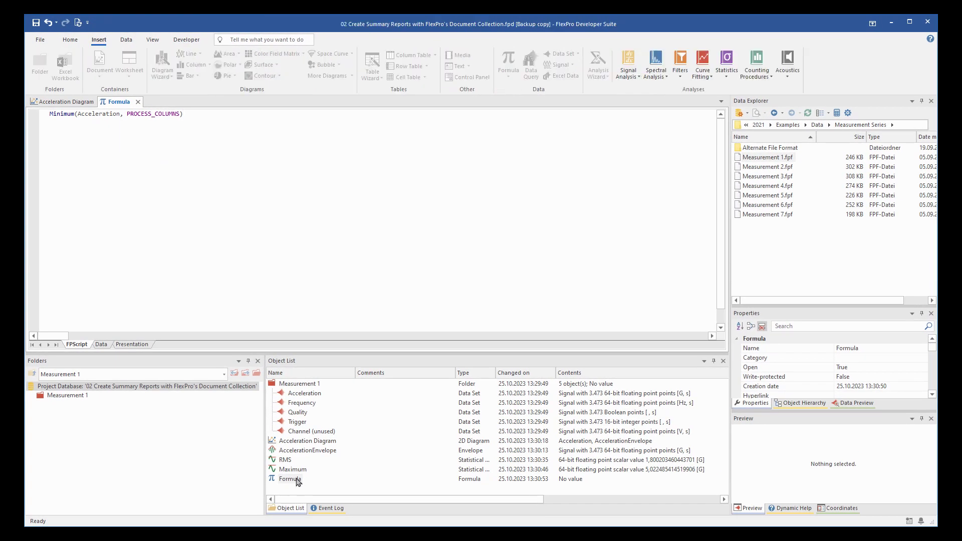
pyautogui.write('Minimum')
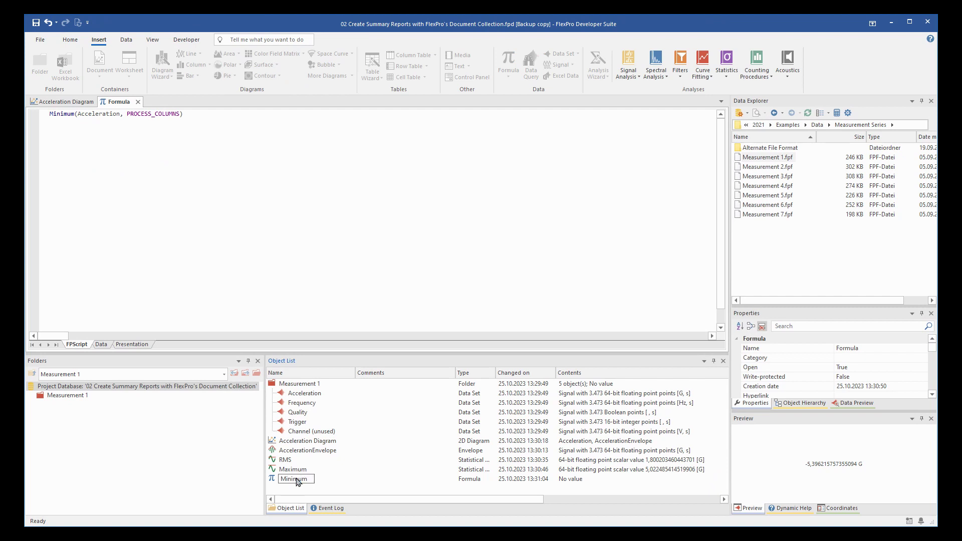
pyautogui.press('Return')
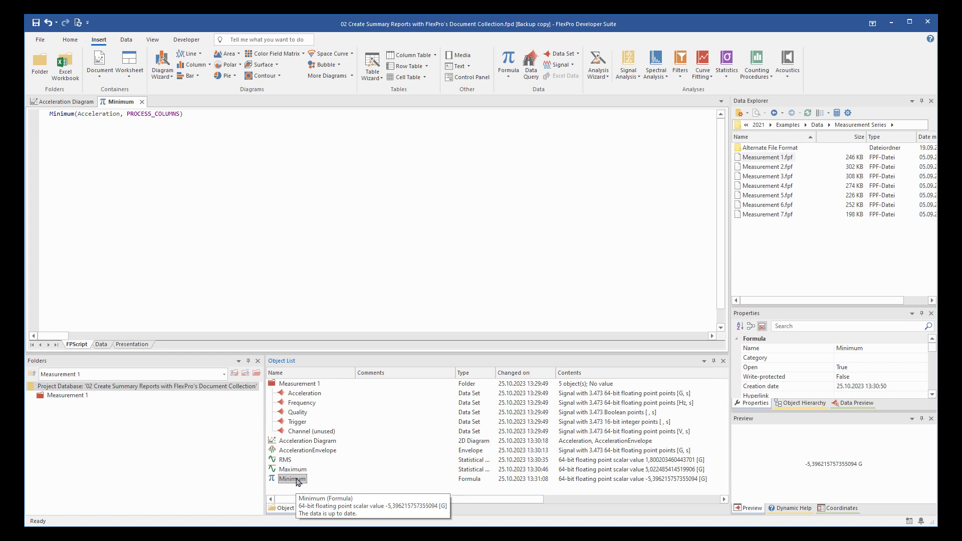
# Build a standard table of RMS, Maximum and Minimum and name it Statistics.
pyautogui.keyDown('shift'); pyautogui.click(285, 460); pyautogui.keyUp('shift')
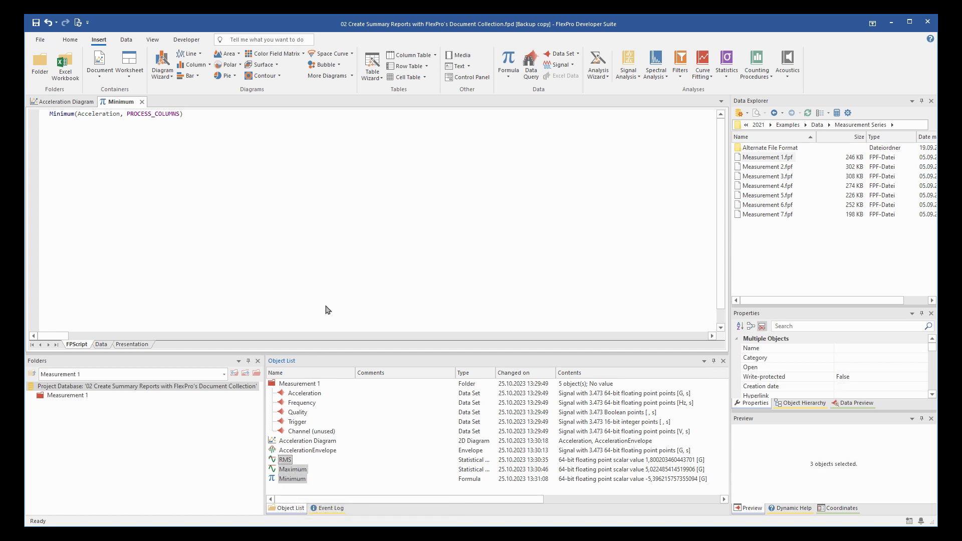
pyautogui.click(381, 81)
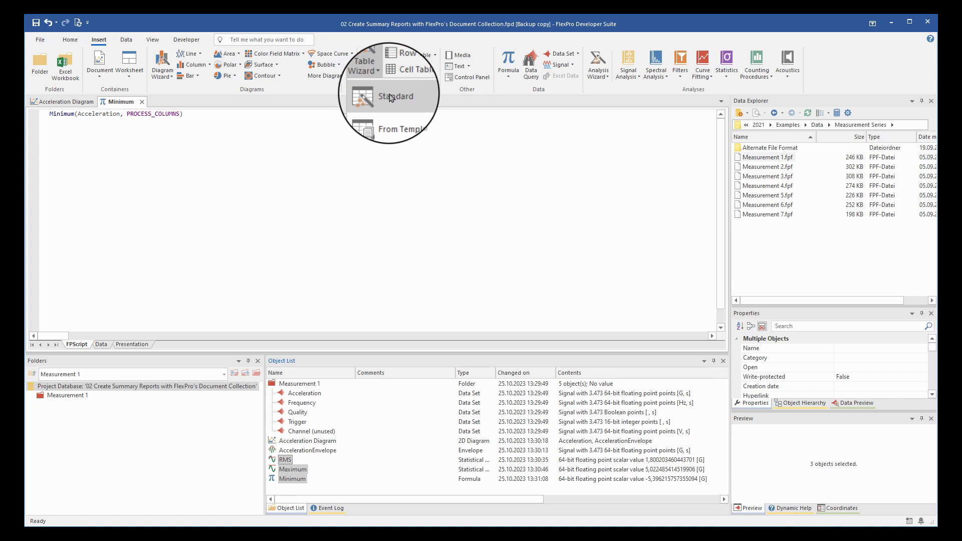
pyautogui.click(390, 97)
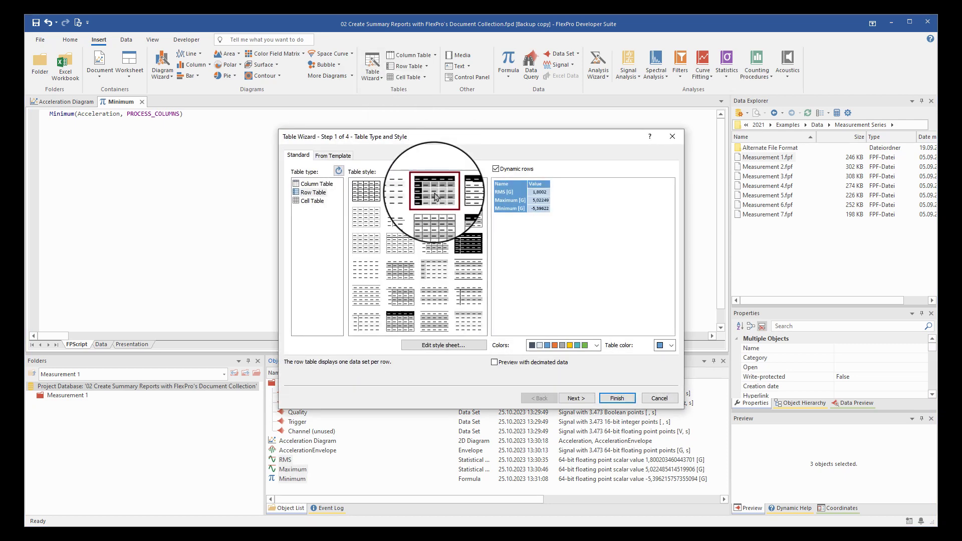
pyautogui.click(616, 398)
pyautogui.click(285, 488)
pyautogui.write('Statistics')
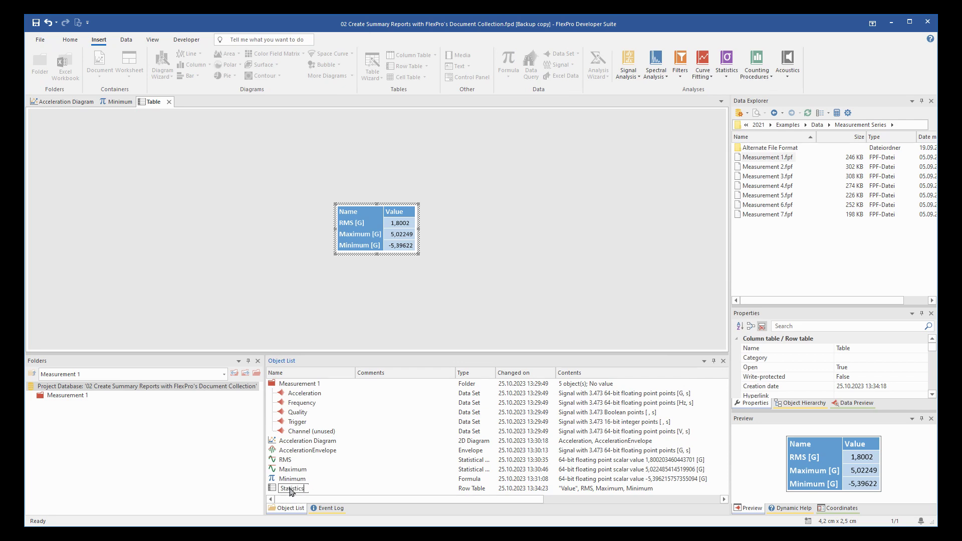
pyautogui.press('Return')
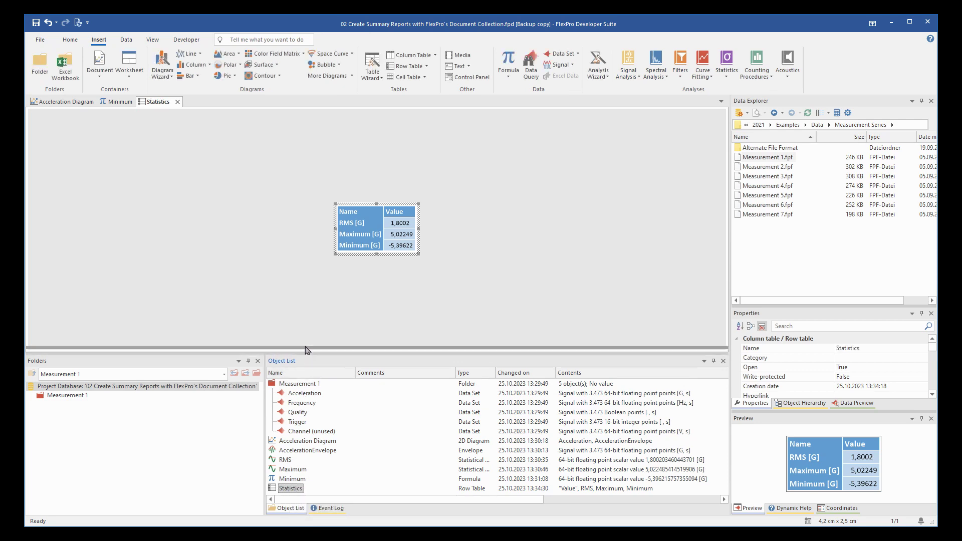
pyautogui.moveTo(307, 351); pyautogui.dragTo(308, 341)
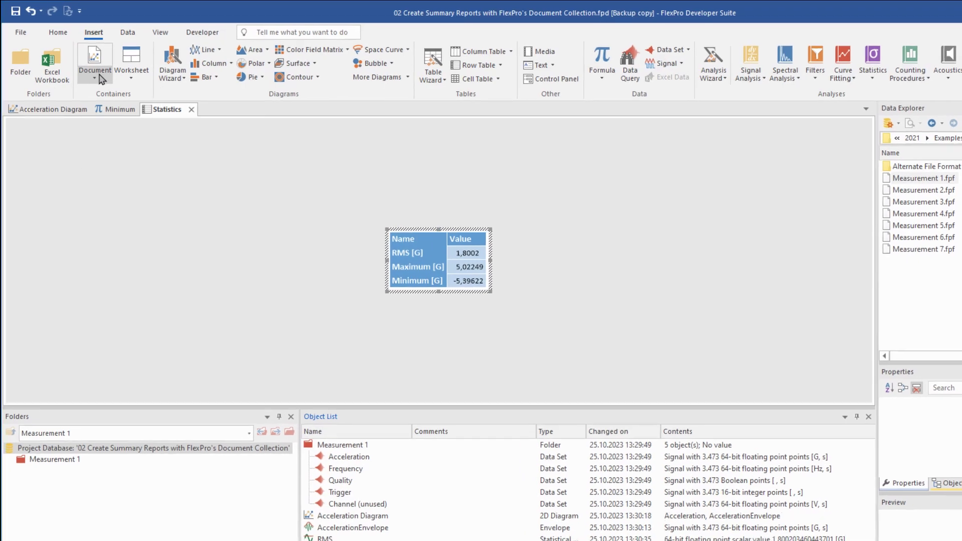
# Create a blank landscape A4 standard document named Report.
pyautogui.click(100, 71)
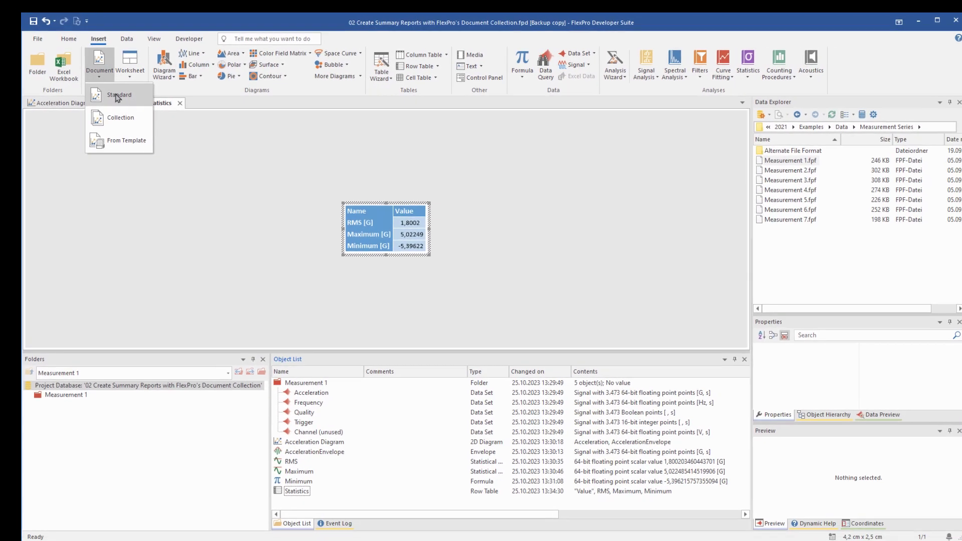
pyautogui.click(116, 102)
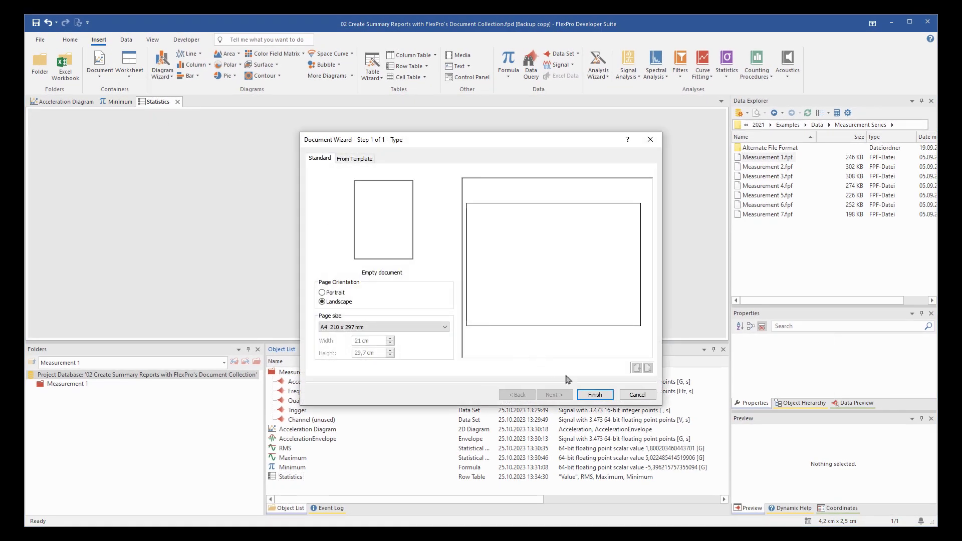
pyautogui.click(595, 395)
pyautogui.click(299, 487)
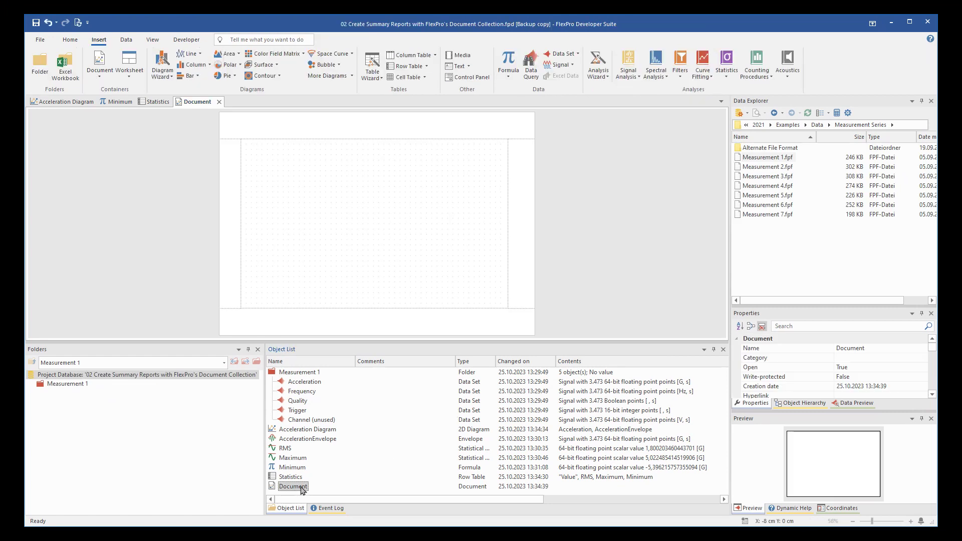
pyautogui.write('Report')
pyautogui.press('Return')
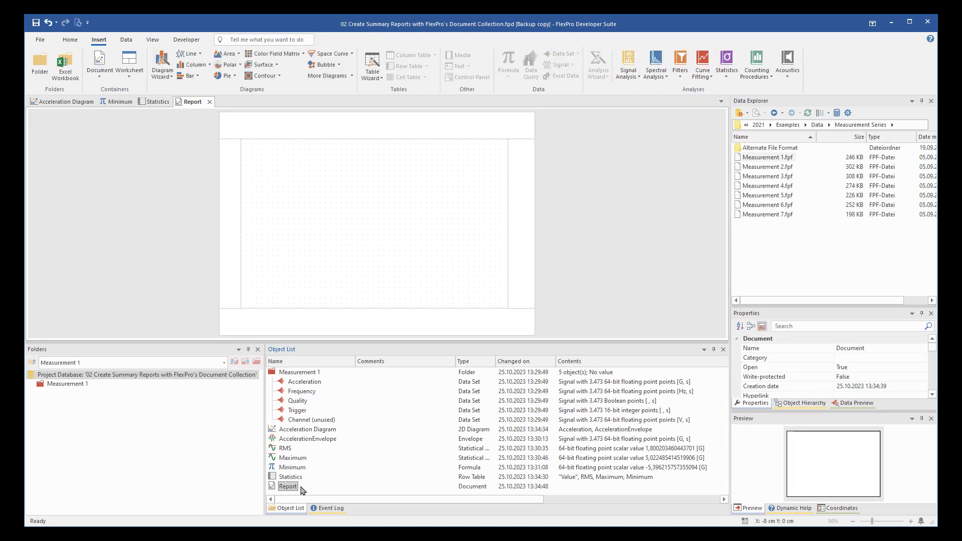
# Place the Acceleration Diagram full-width at the top, with the Statistics table centred beneath.
pyautogui.moveTo(299, 431); pyautogui.dragTo(311, 211)
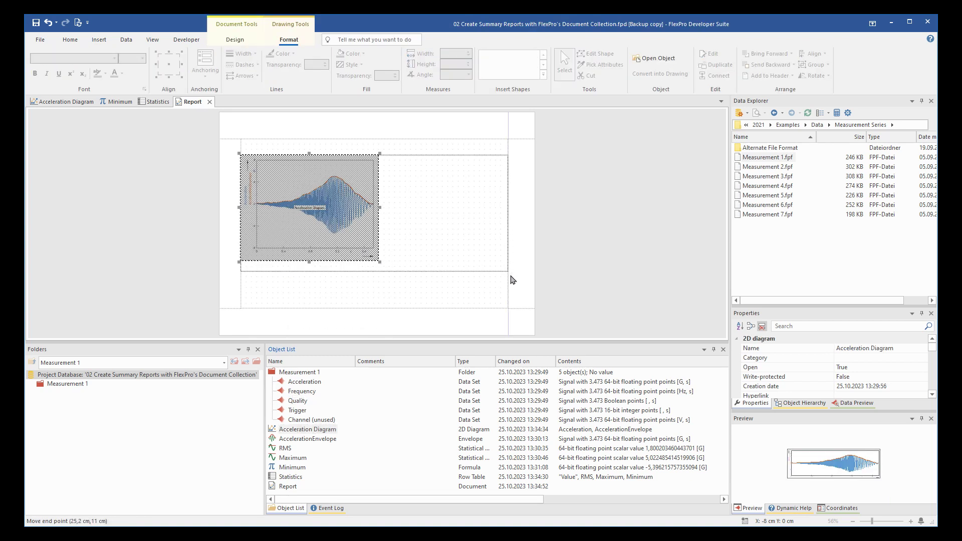
pyautogui.moveTo(379, 262); pyautogui.dragTo(524, 273)
pyautogui.rightClick(479, 242)
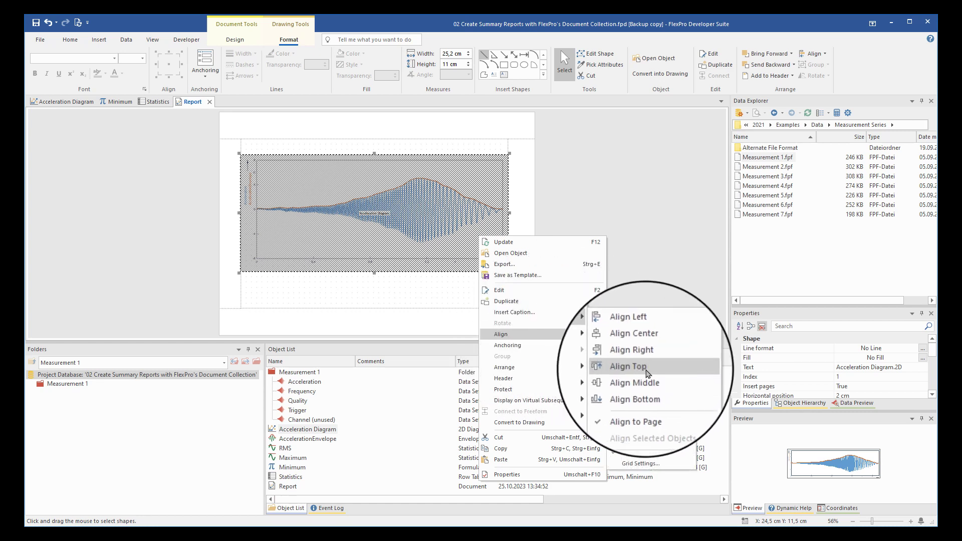
pyautogui.click(636, 378)
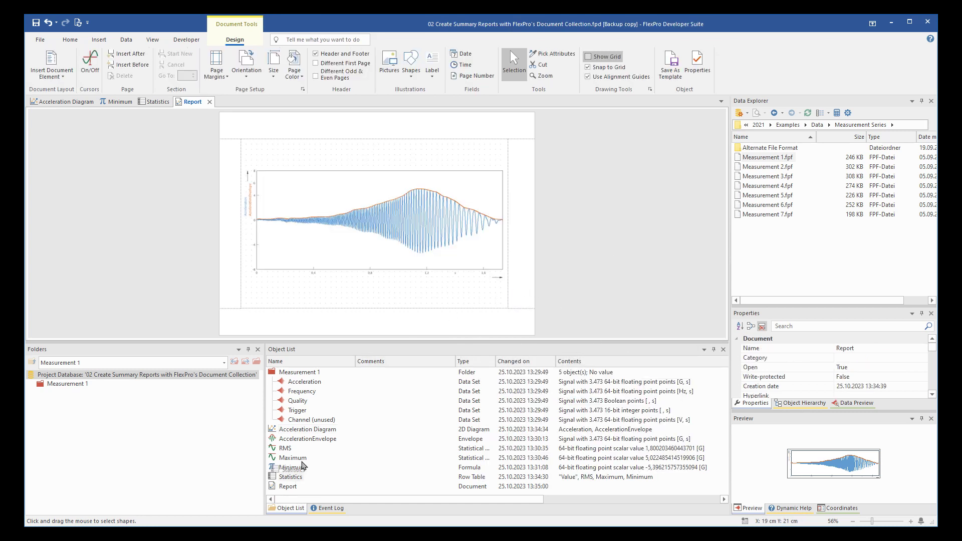
pyautogui.moveTo(290, 476); pyautogui.dragTo(375, 294)
pyautogui.rightClick(375, 294)
pyautogui.moveTo(399, 139)
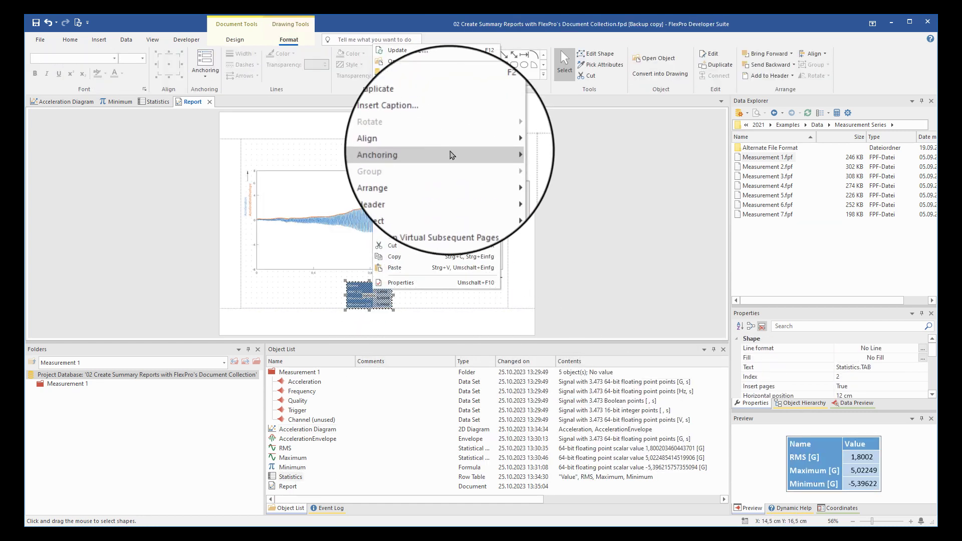
pyautogui.click(541, 161)
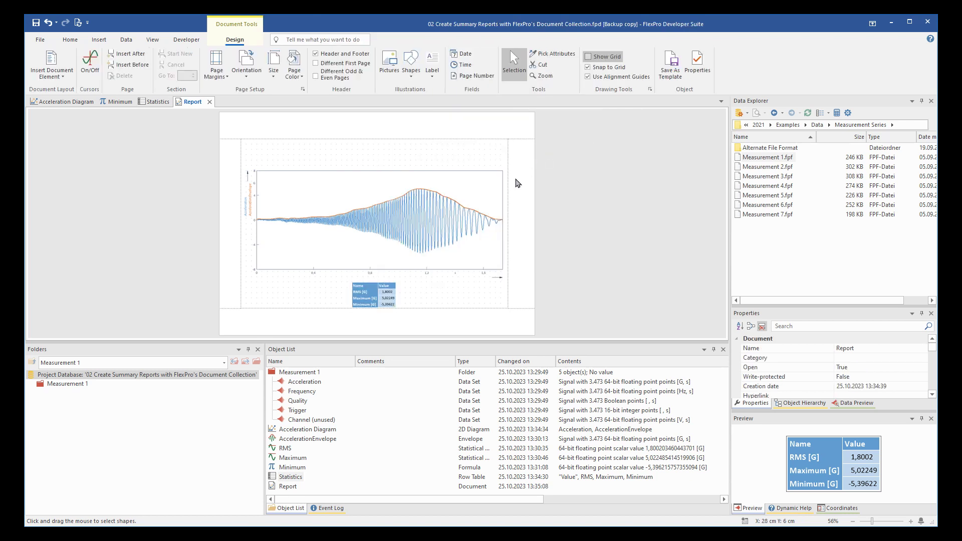
pyautogui.click(438, 74)
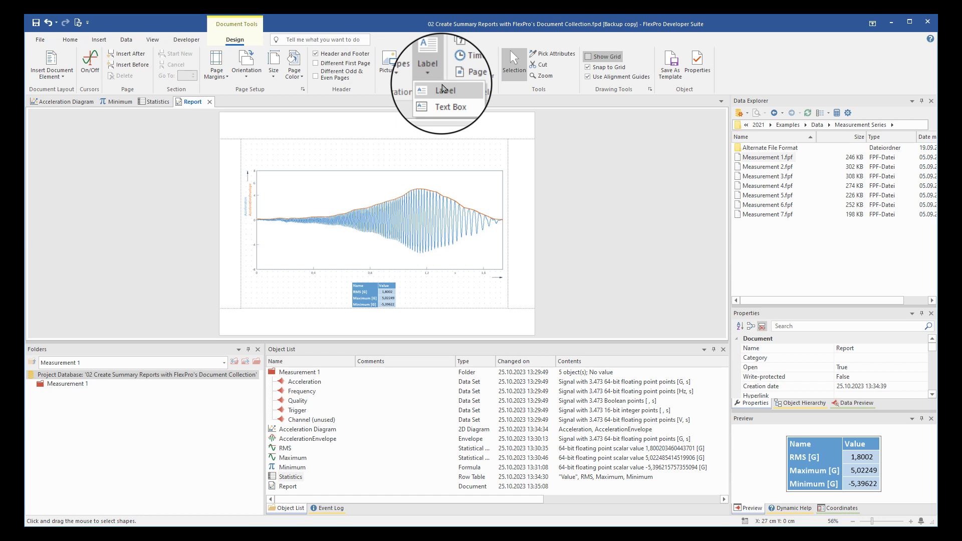
# Add a Heading level 1 label with the FolderName field at the page's top-left margin.
pyautogui.click(442, 88)
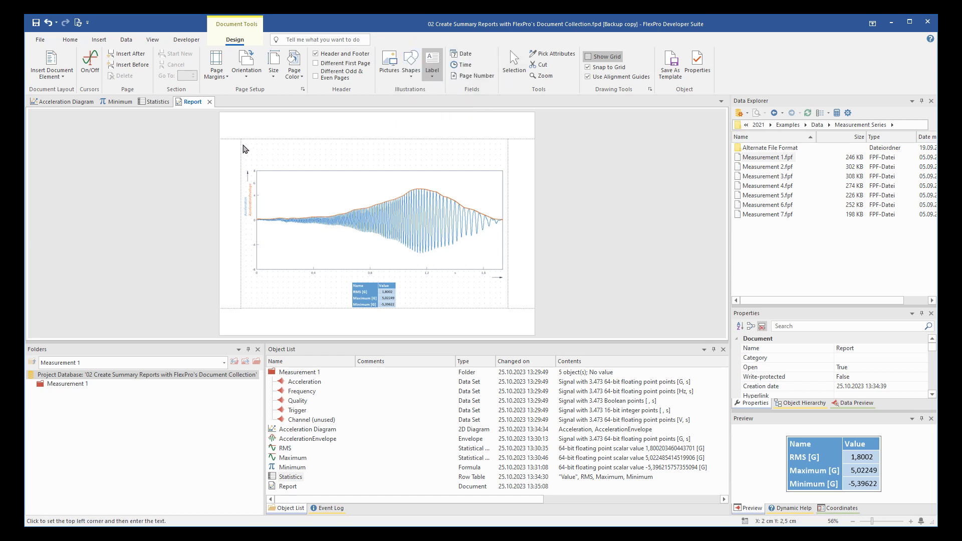
pyautogui.click(243, 146)
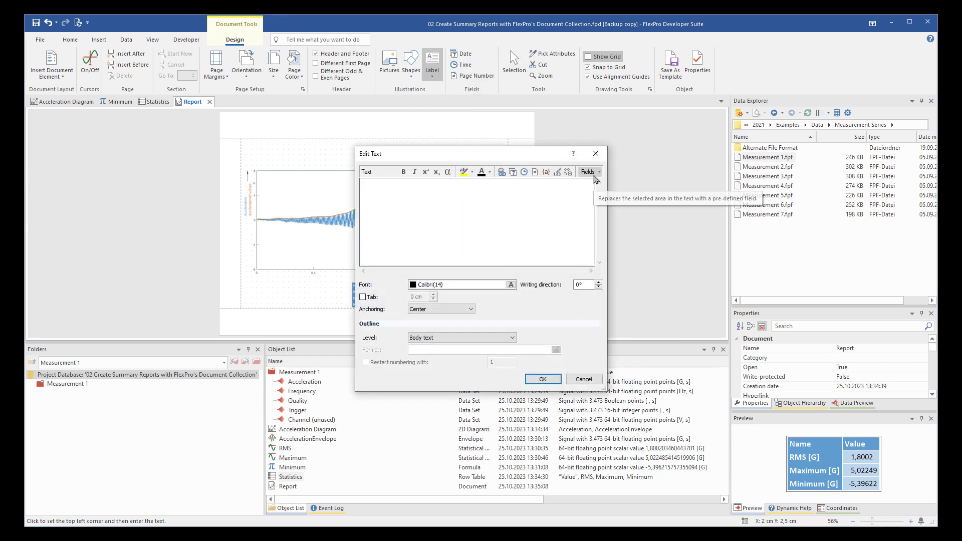
pyautogui.click(590, 171)
pyautogui.click(616, 283)
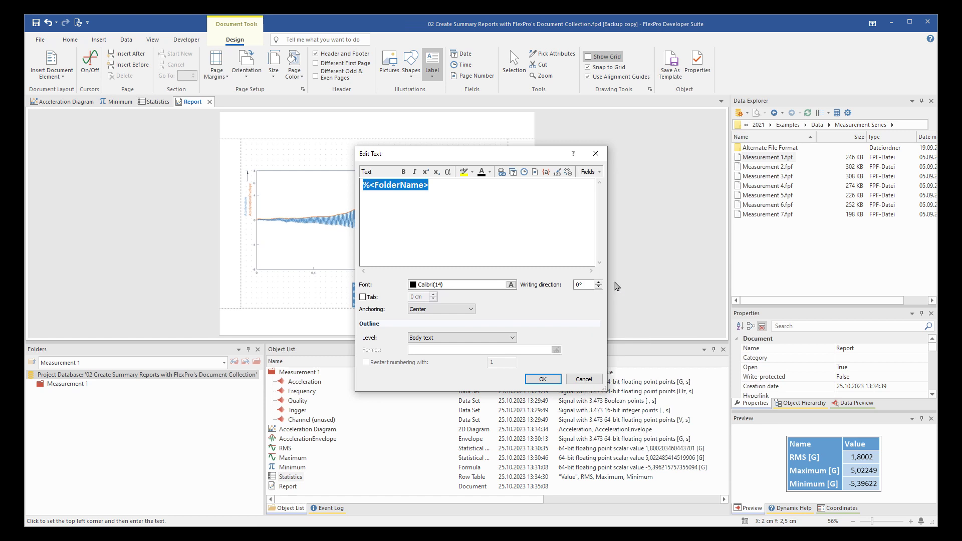
pyautogui.click(512, 337)
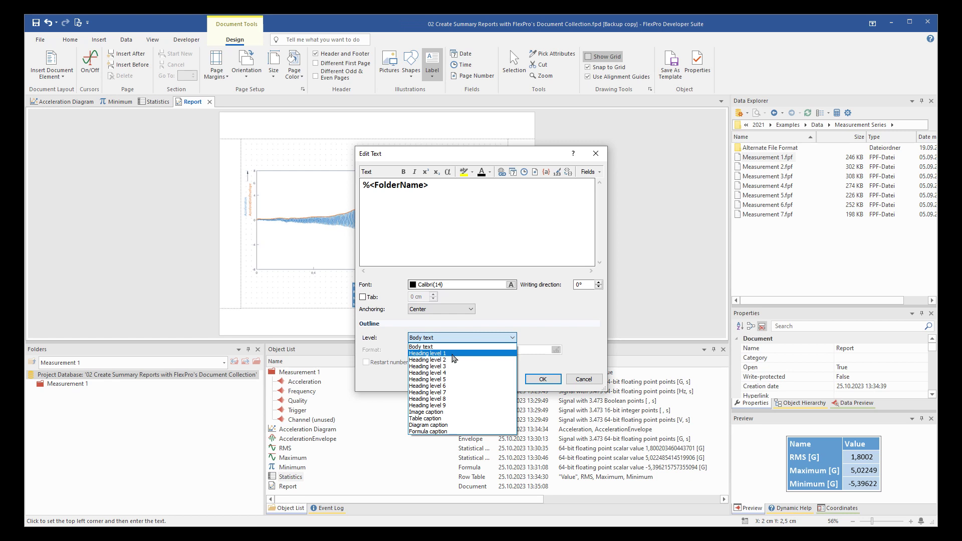
pyautogui.click(454, 353)
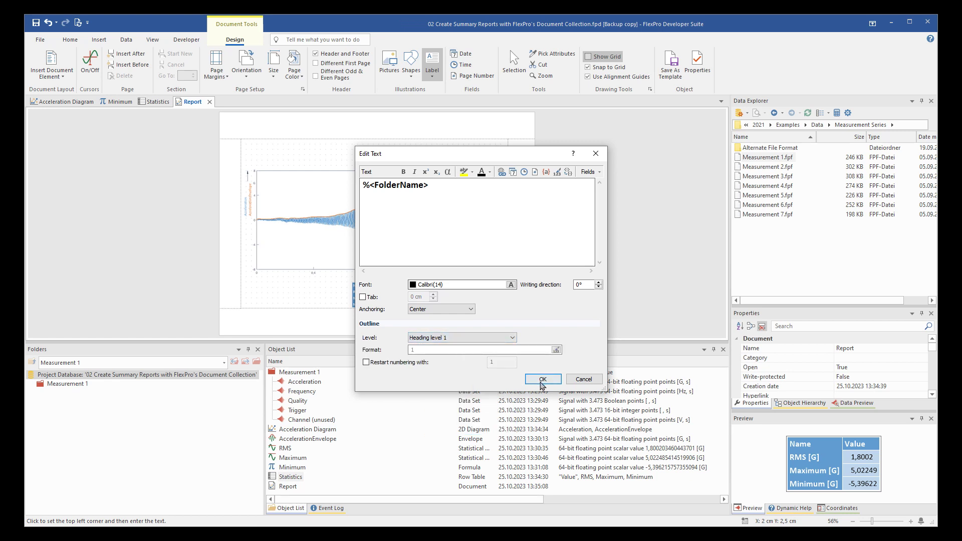
pyautogui.click(543, 379)
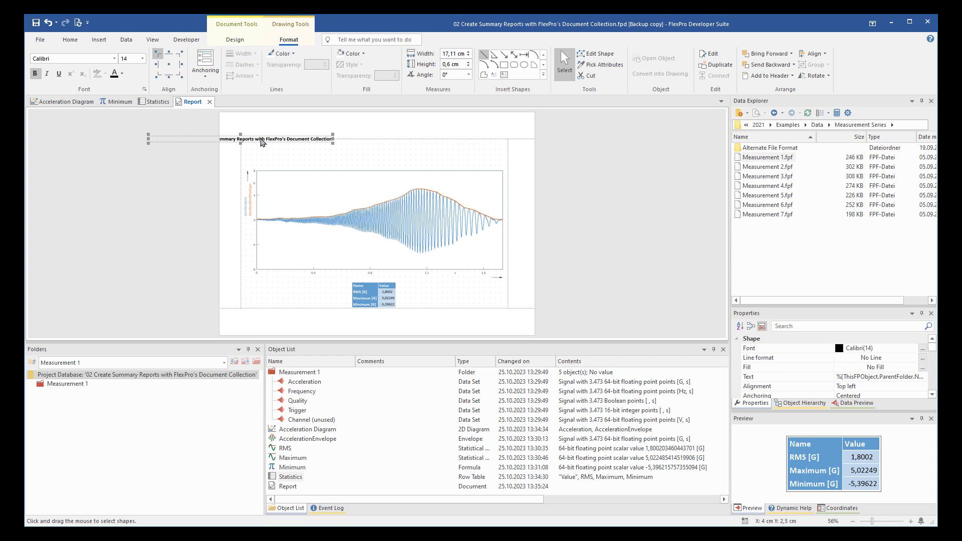
pyautogui.moveTo(262, 142); pyautogui.dragTo(354, 145)
pyautogui.click(483, 171)
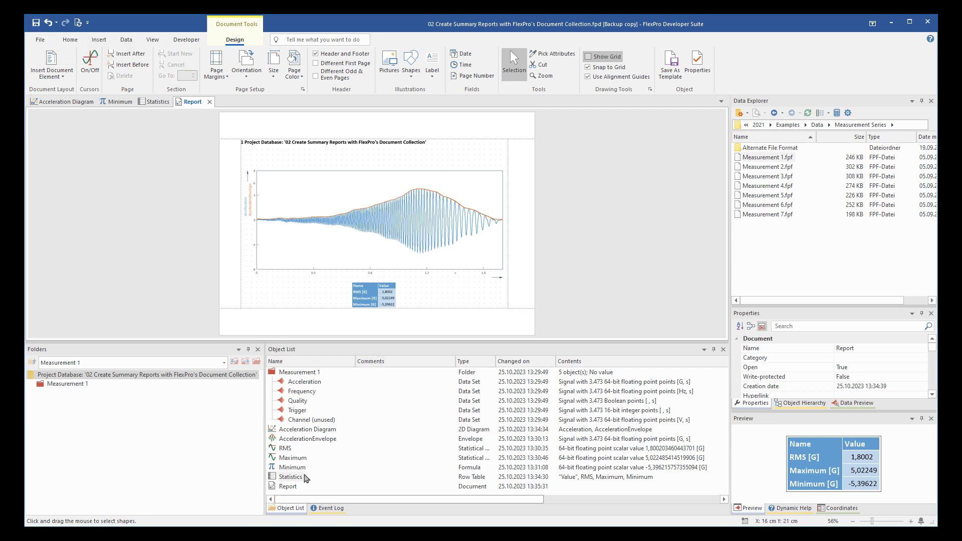
pyautogui.click(288, 487)
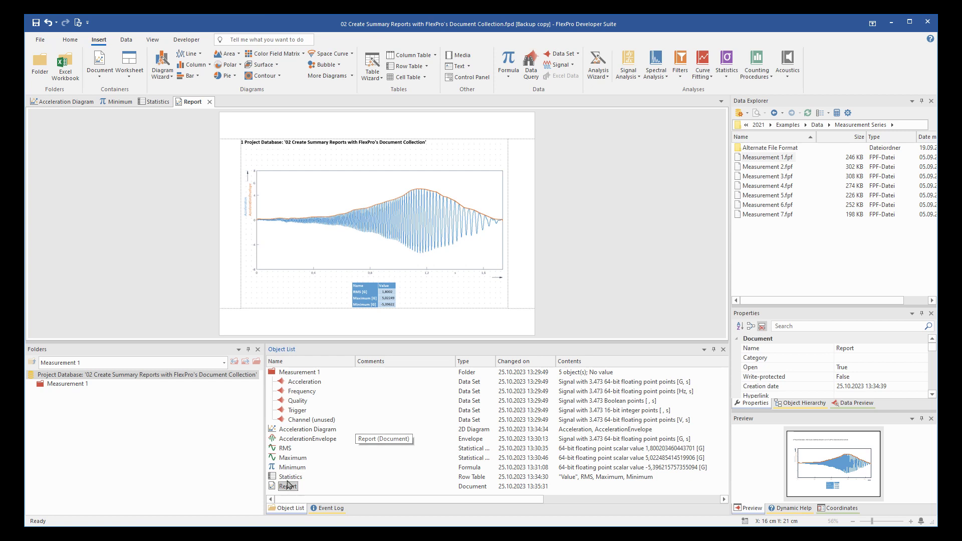
# Save Acceleration Diagram through Report as a template named 'Acceleration Template' and fill in its comment.
pyautogui.click(291, 429)
pyautogui.keyDown('shift'); pyautogui.click(288, 486); pyautogui.keyUp('shift')
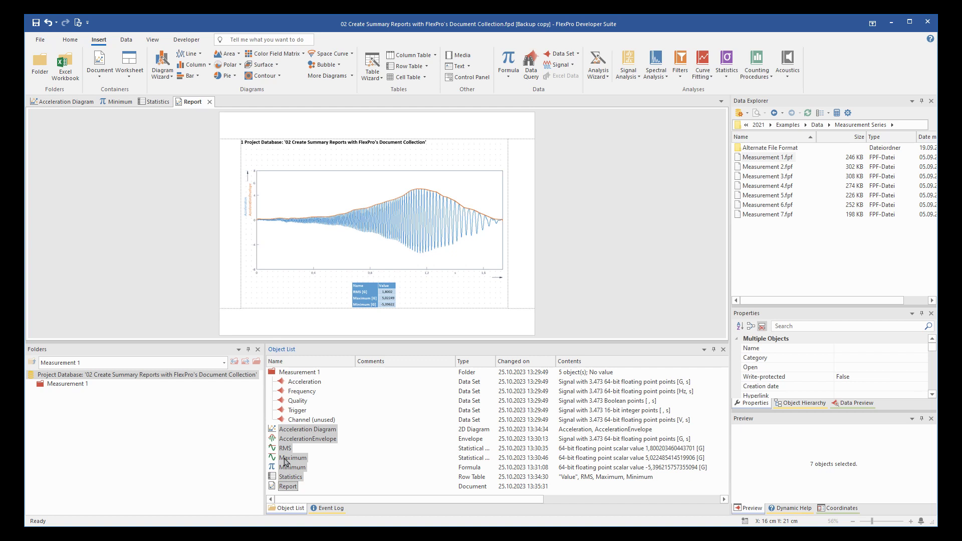
pyautogui.rightClick(284, 462)
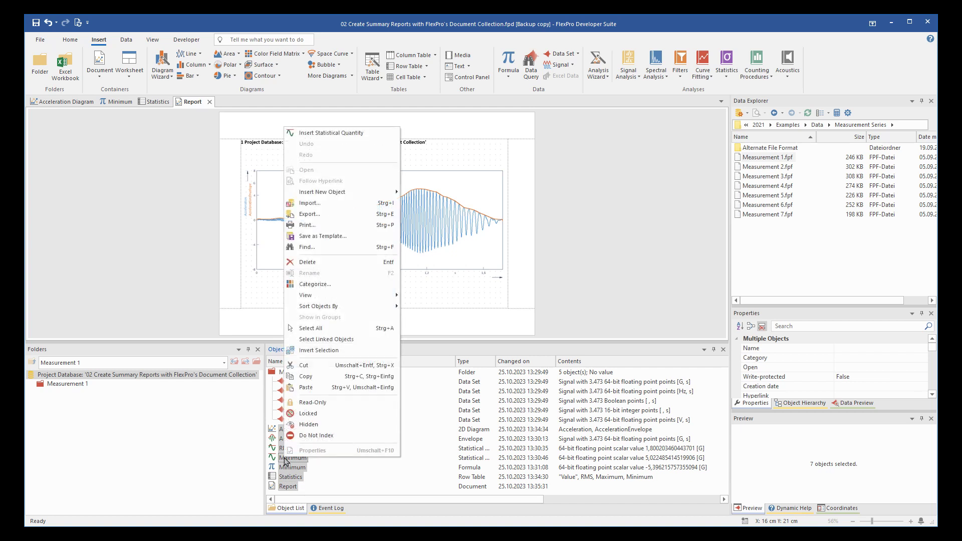
pyautogui.click(340, 240)
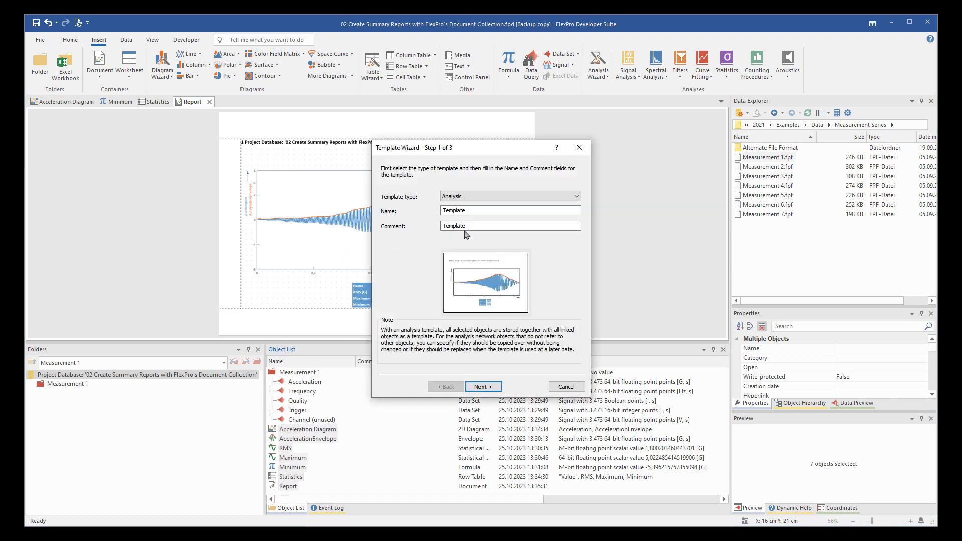
pyautogui.click(529, 214)
pyautogui.press('Tab')
# Store the template in the personal template database and finish the wizard.
pyautogui.click(483, 386)
pyautogui.click(483, 386)
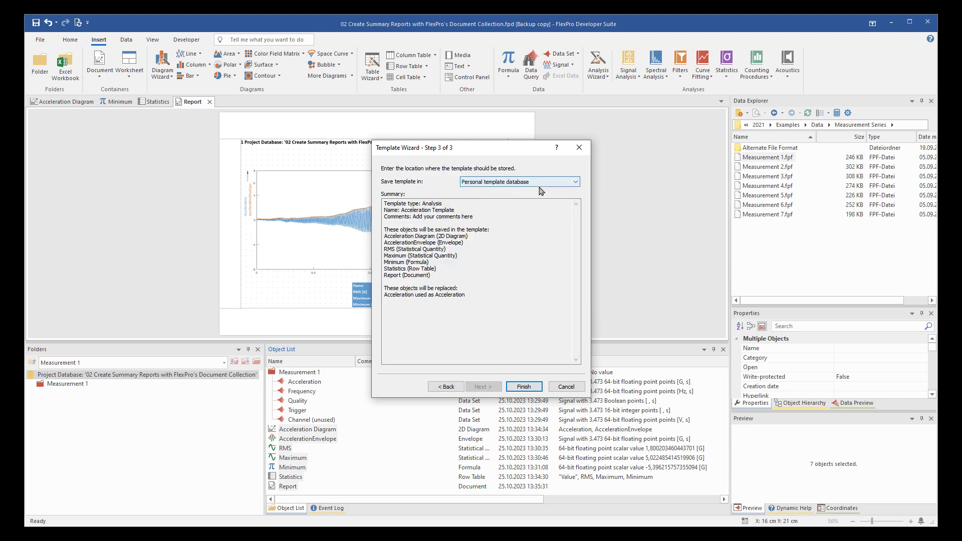
pyautogui.click(578, 187)
pyautogui.click(575, 193)
pyautogui.click(523, 386)
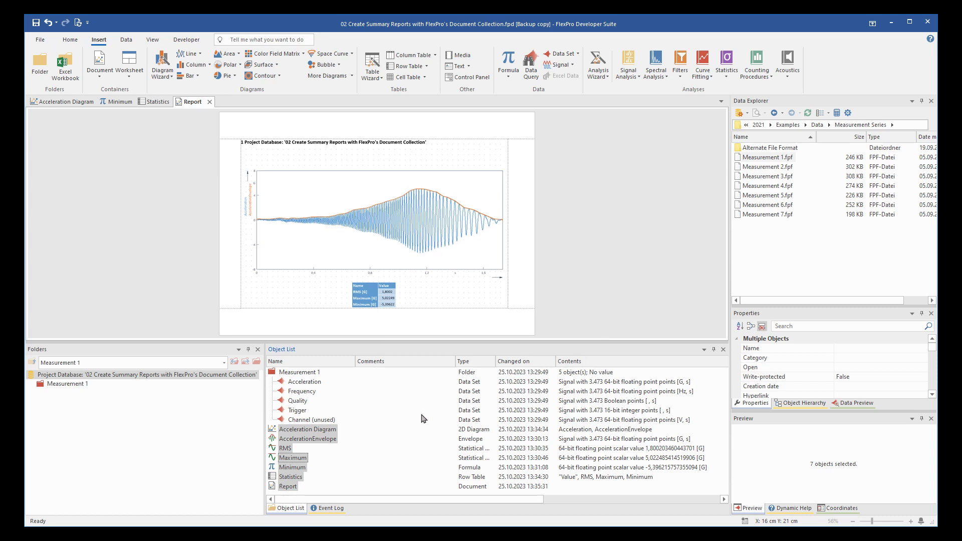
# Select every object at the project database's top level and delete them all.
pyautogui.click(241, 375)
pyautogui.click(305, 392)
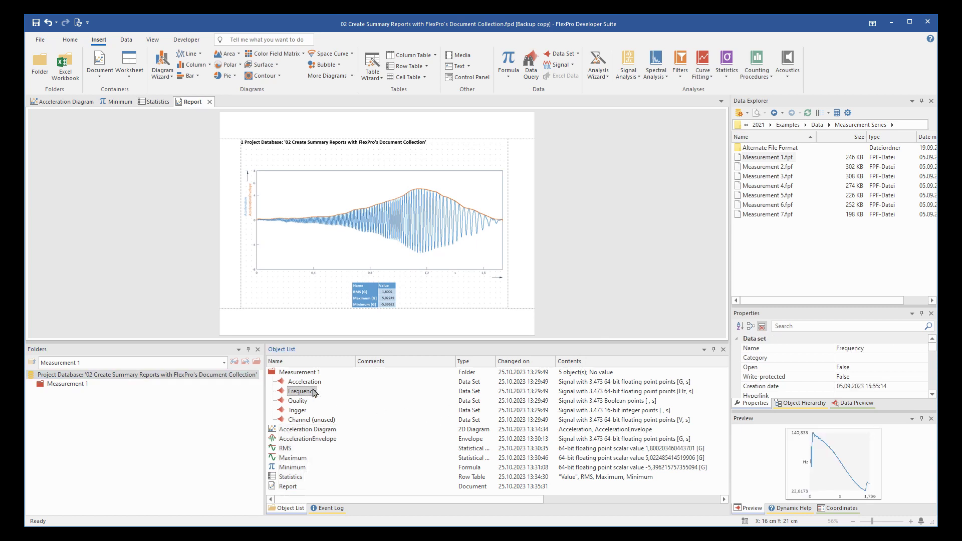
pyautogui.hotkey('ctrl', 'a')
pyautogui.press('Delete')
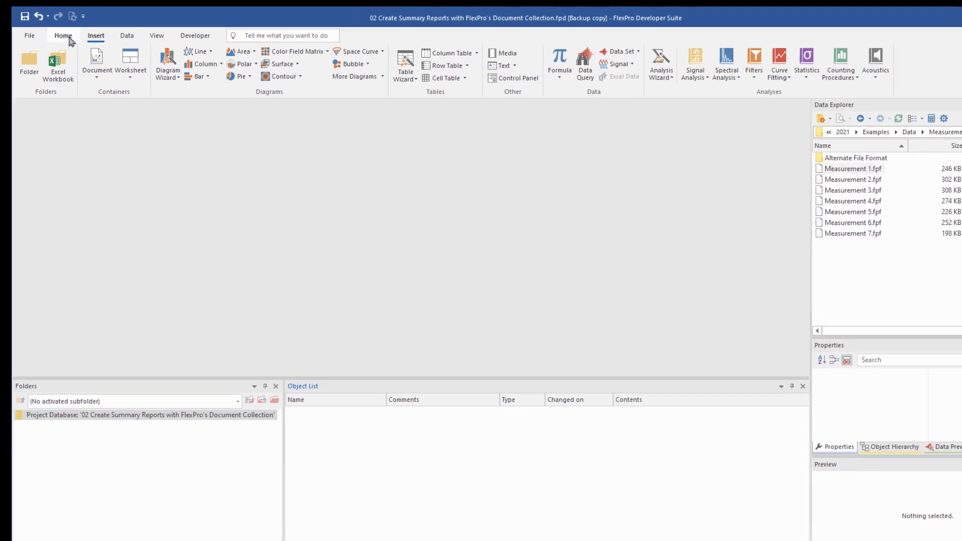
pyautogui.click(70, 40)
# Import Measurement 1, 2 and 3.fpf with Acceleration Template as the analysis template.
pyautogui.click(128, 65)
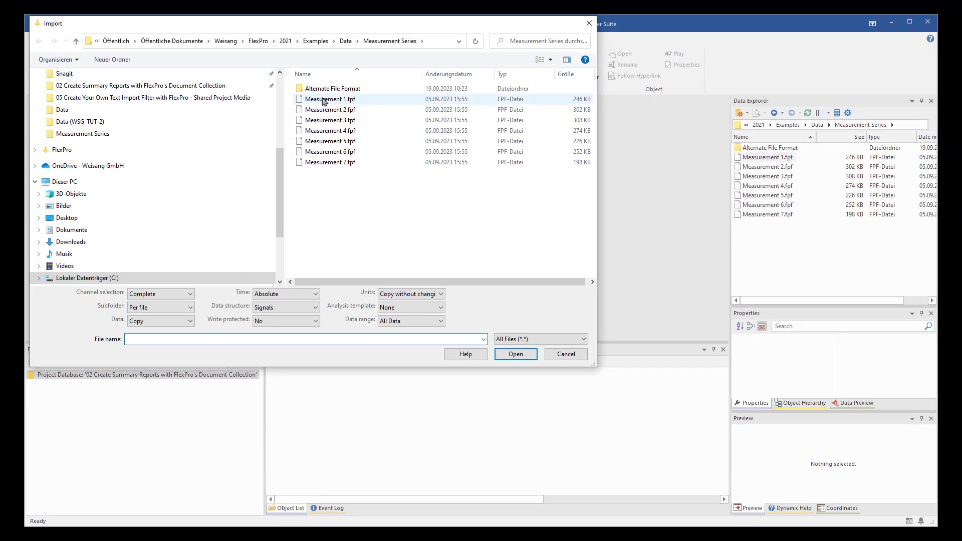
pyautogui.click(323, 99)
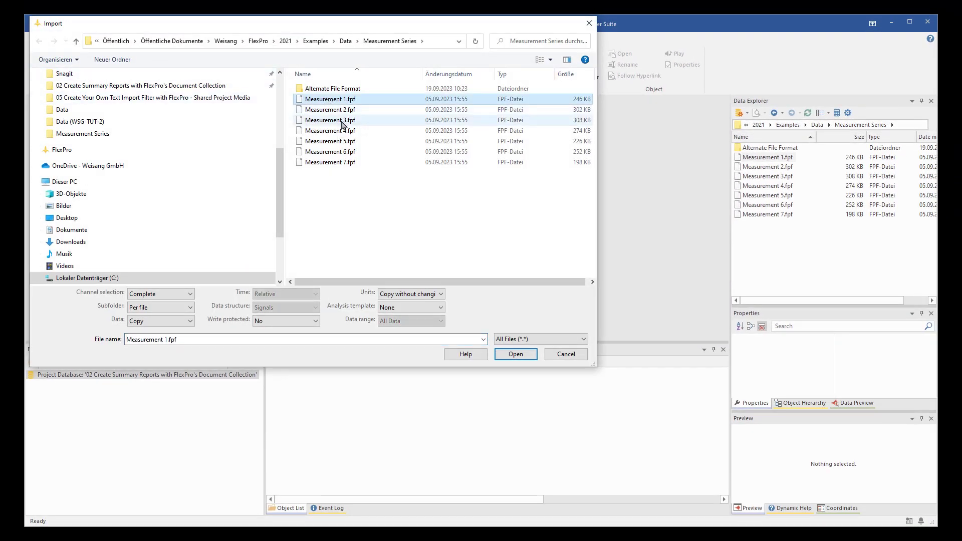
pyautogui.keyDown('shift'); pyautogui.click(342, 120); pyautogui.keyUp('shift')
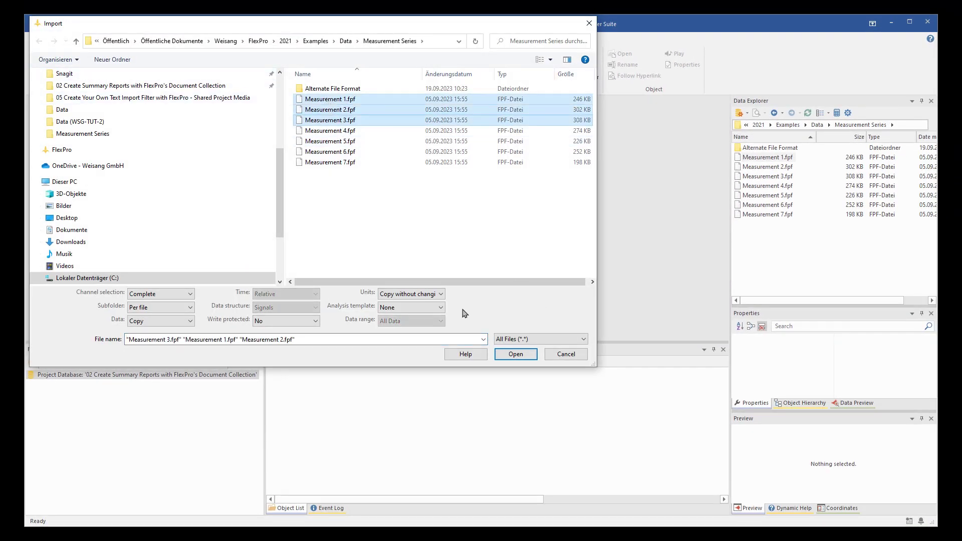
pyautogui.click(441, 307)
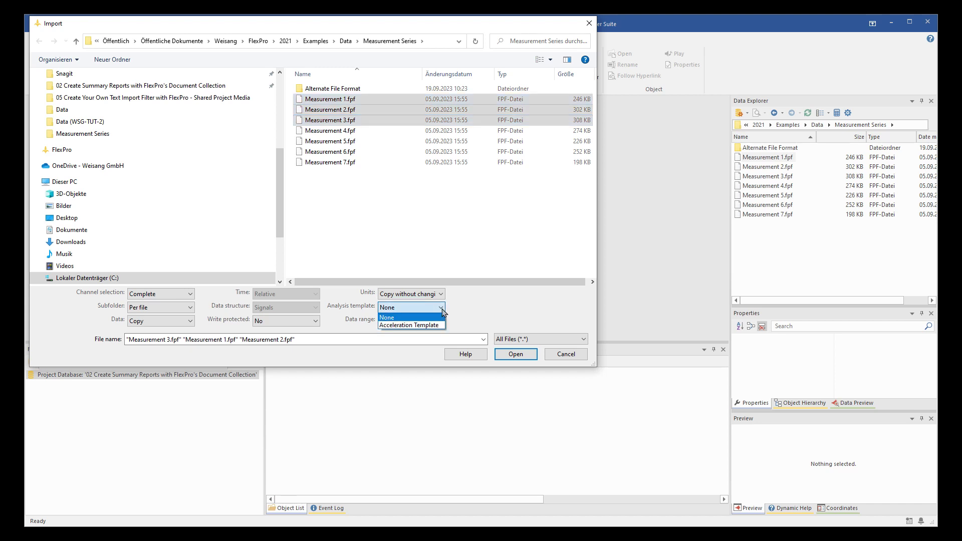
pyautogui.press('Down')
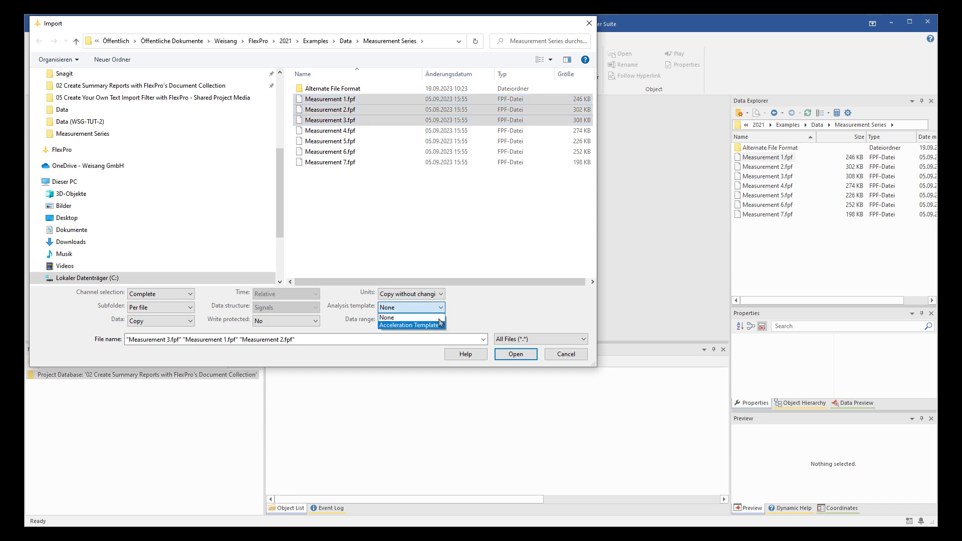
pyautogui.click(439, 326)
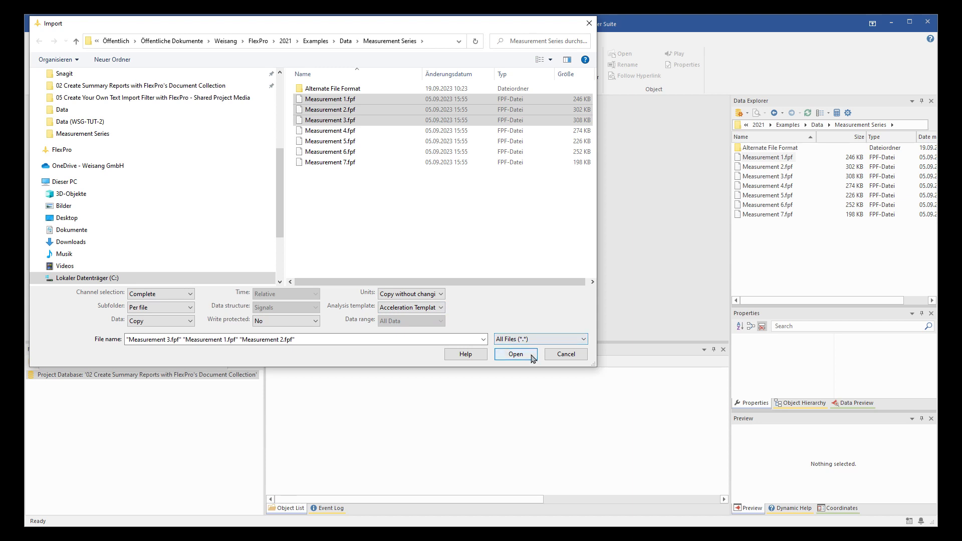
pyautogui.click(516, 354)
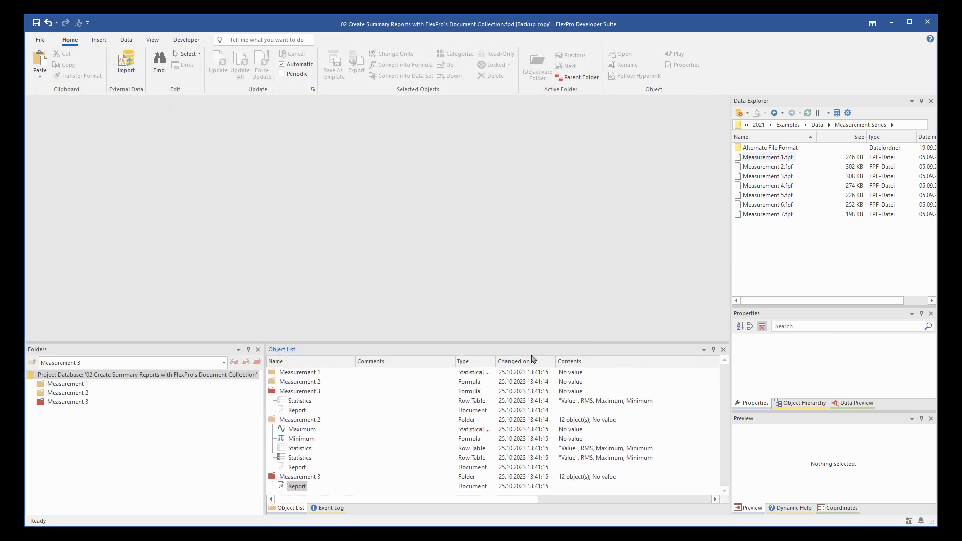
pyautogui.click(73, 386)
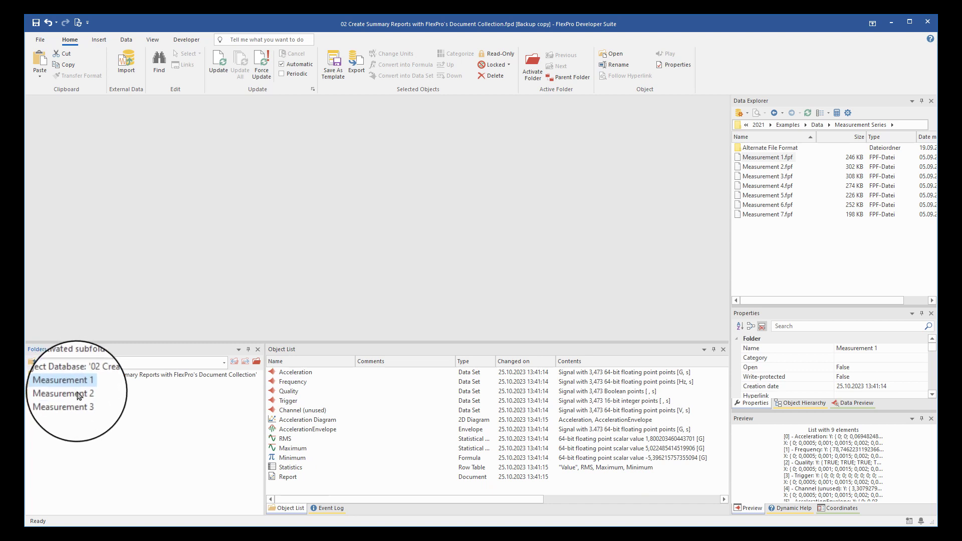
pyautogui.click(79, 396)
pyautogui.doubleClick(87, 403)
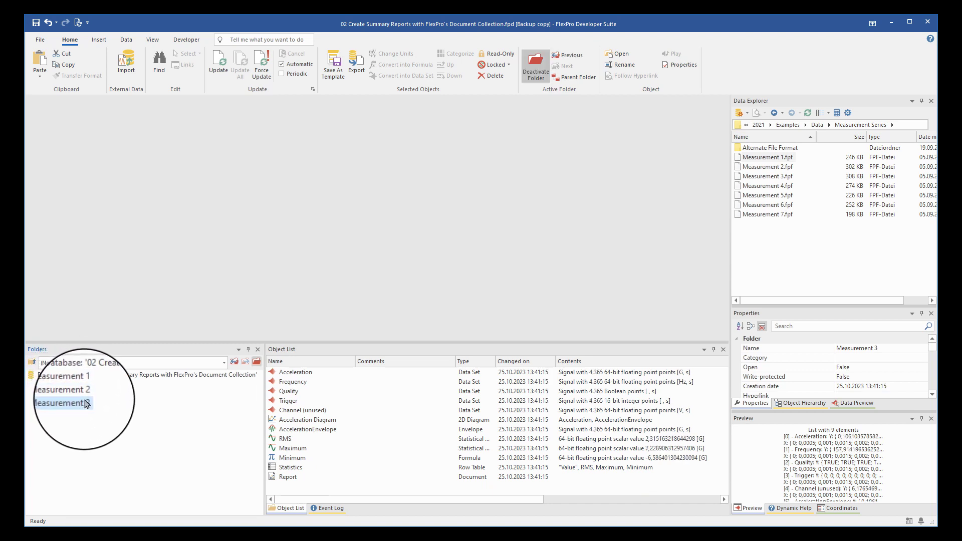
pyautogui.click(257, 362)
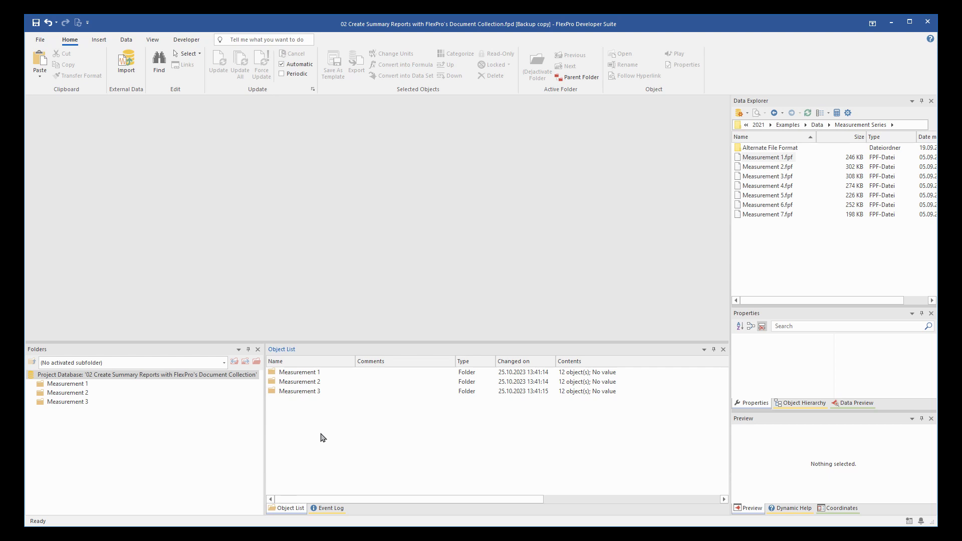
# Insert a new collection document and browse to Measurement 1's Report as the document to collect.
pyautogui.click(99, 40)
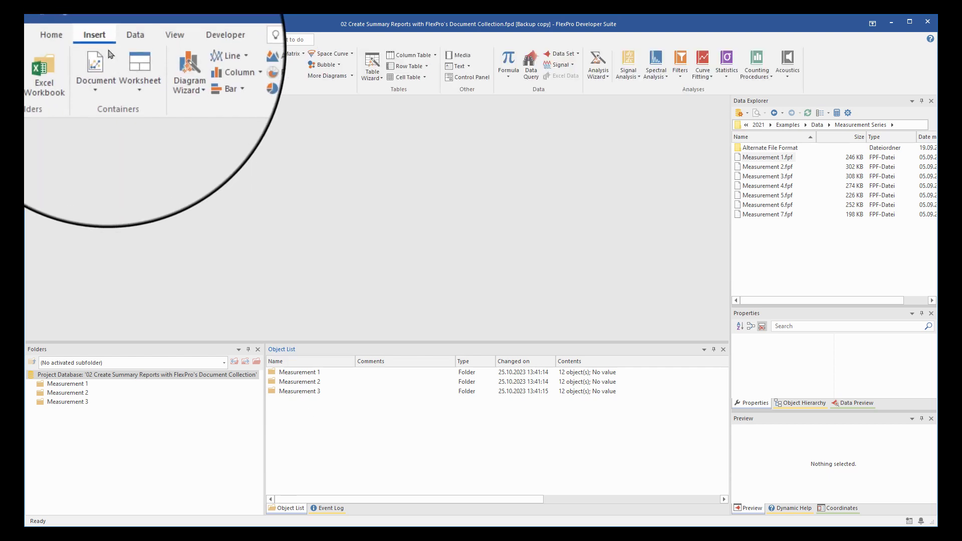
pyautogui.click(111, 81)
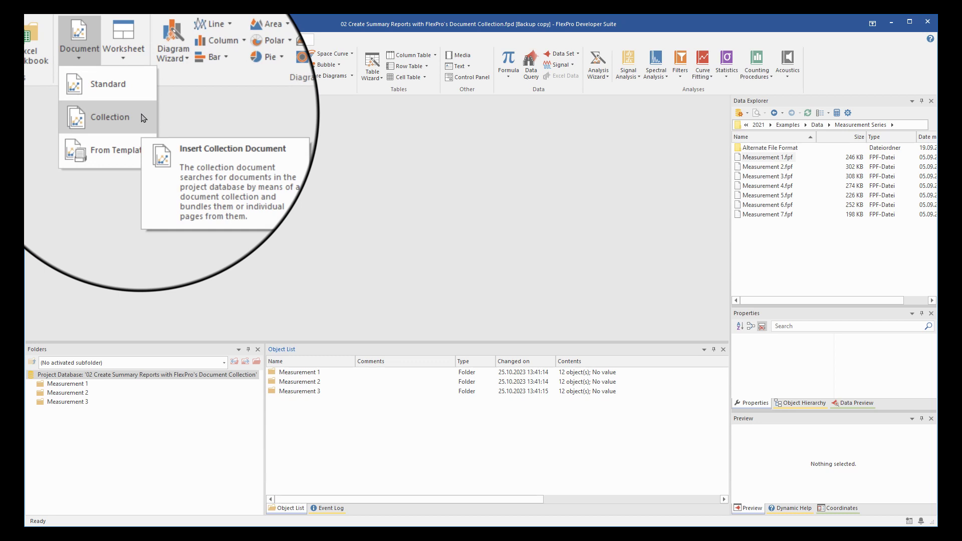
pyautogui.click(141, 117)
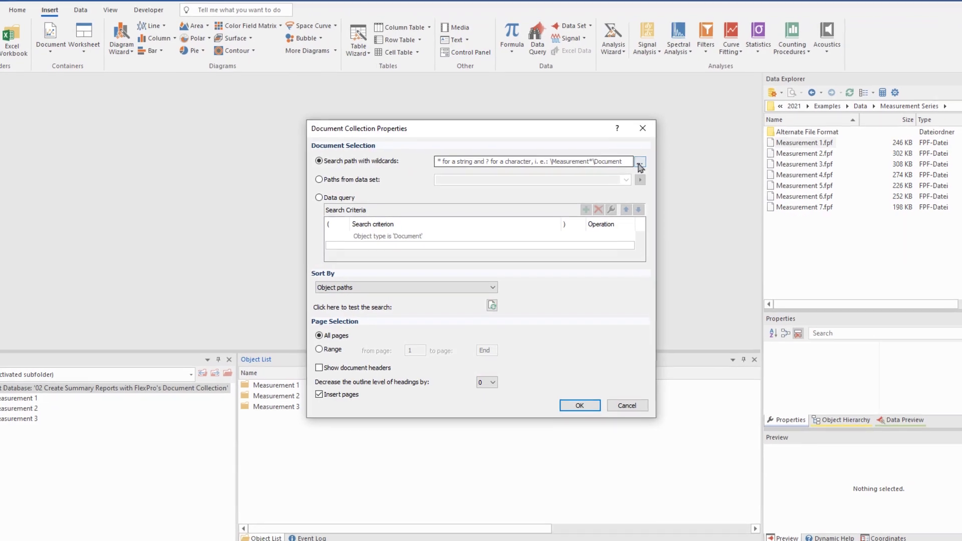
pyautogui.click(633, 166)
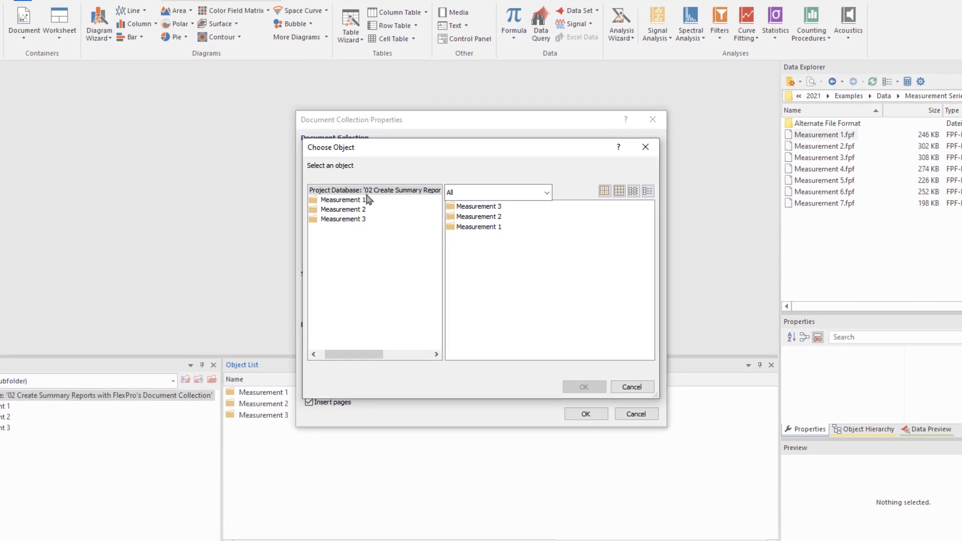
pyautogui.click(353, 201)
pyautogui.click(467, 206)
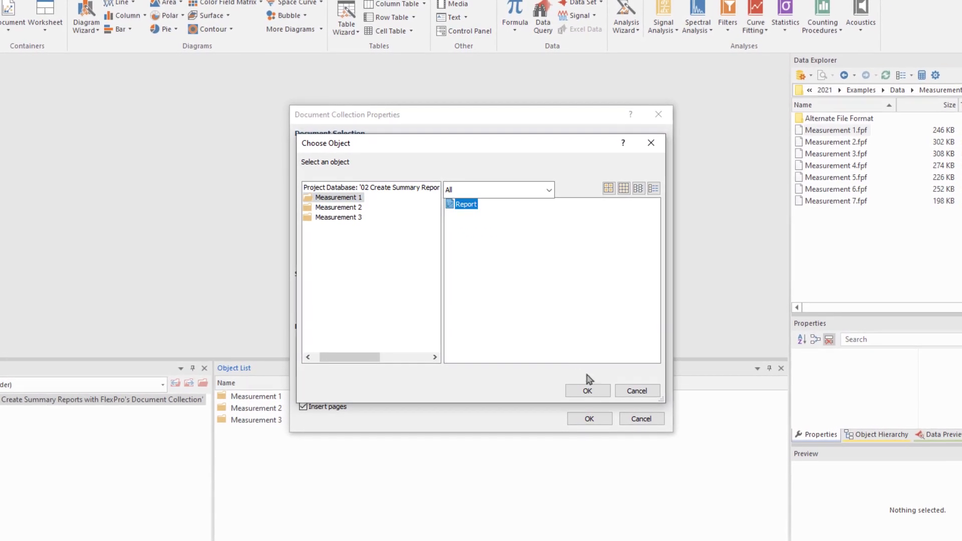
# Change the search path to \Measurement *\Report and test it, finding 3 documents.
pyautogui.click(584, 390)
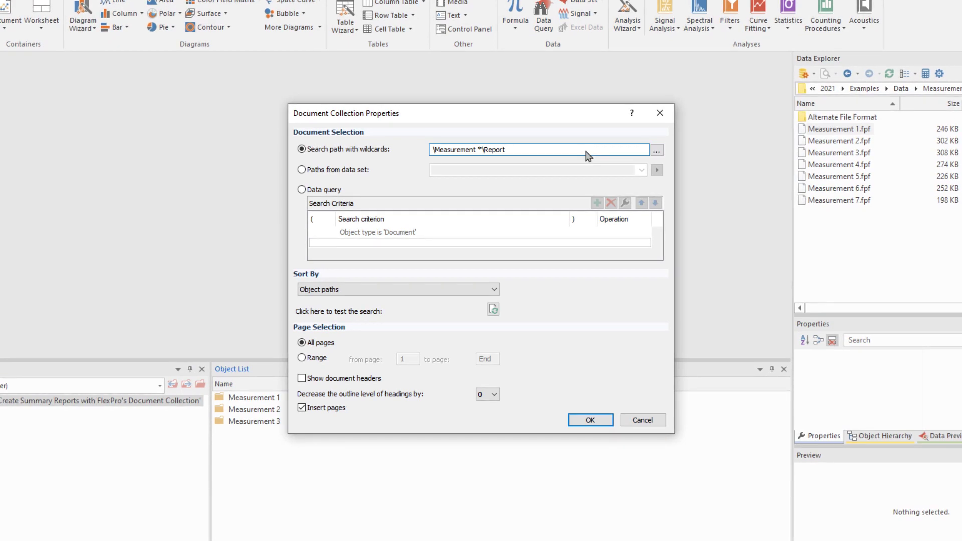
pyautogui.moveTo(585, 151); pyautogui.dragTo(425, 149)
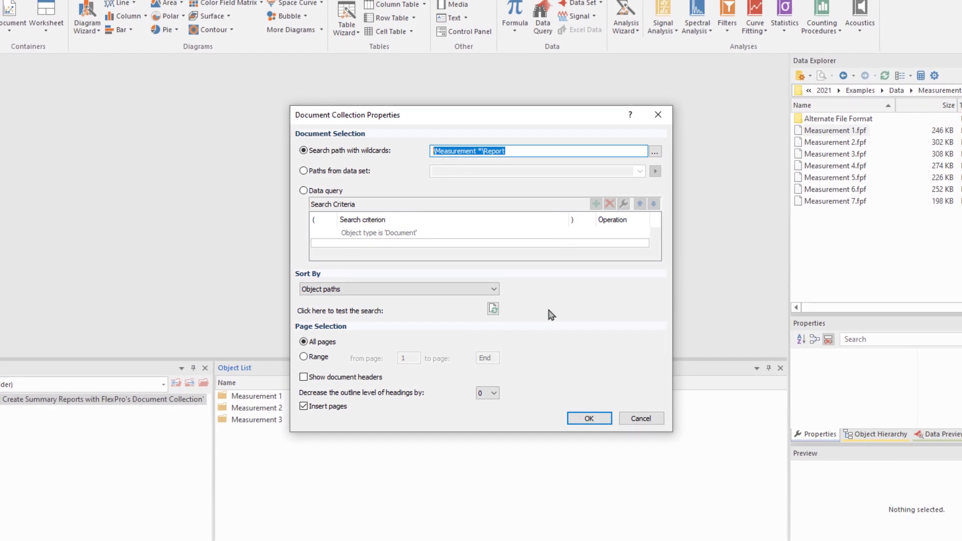
pyautogui.click(493, 309)
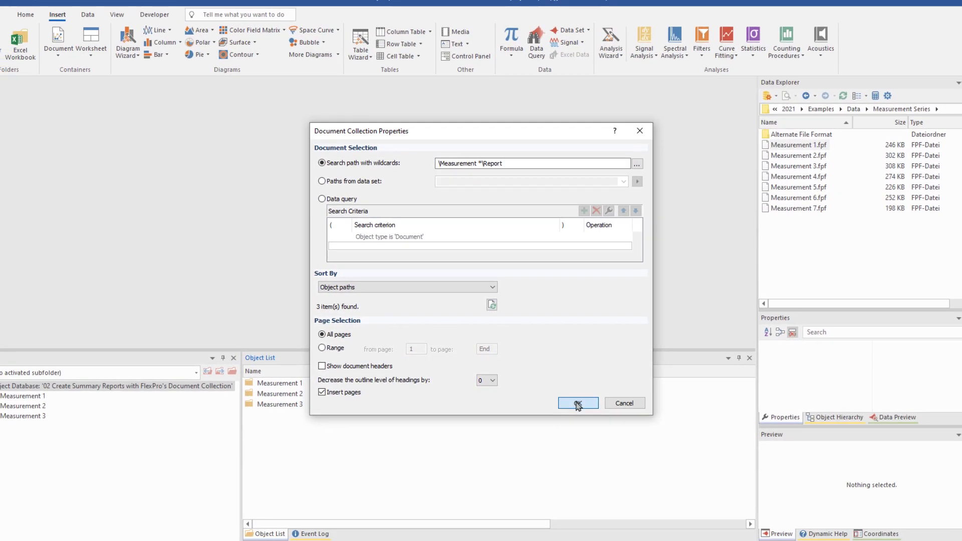
# Create the collection and page through its three measurement report pages.
pyautogui.click(577, 404)
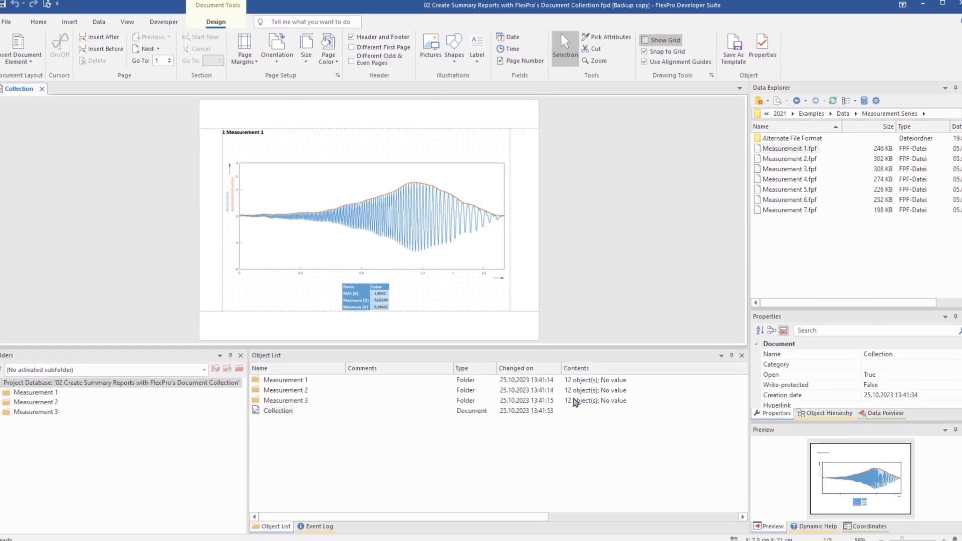
pyautogui.click(522, 181)
pyautogui.press('pagedown')
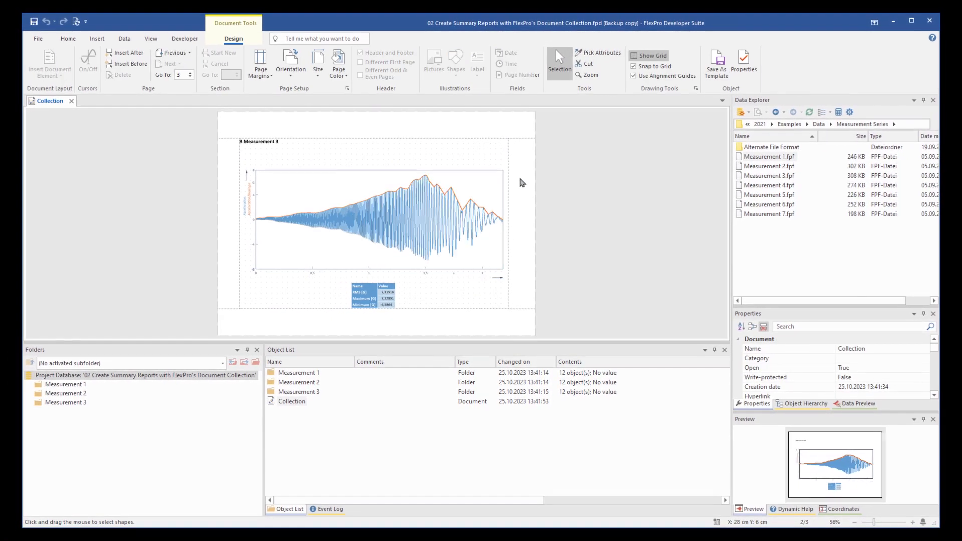
pyautogui.press('pageup')
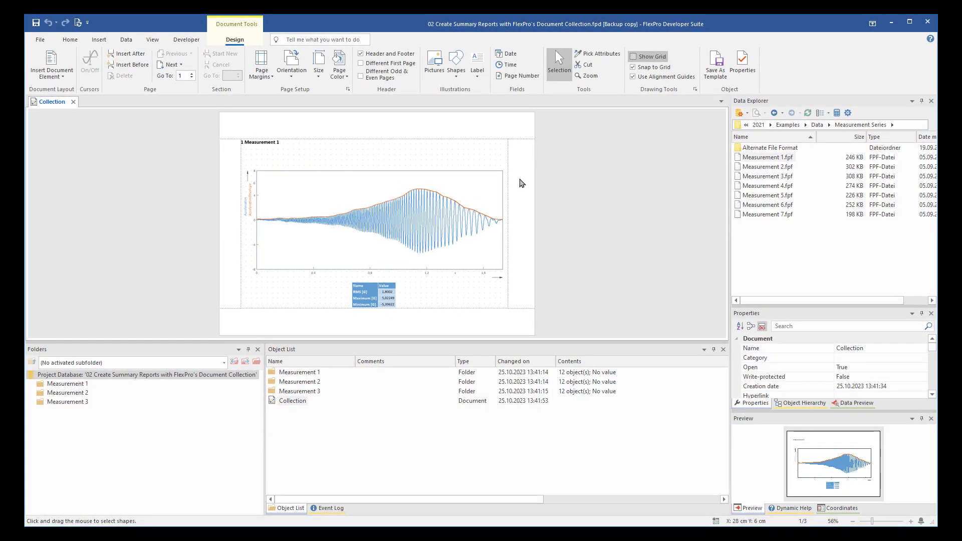
pyautogui.press('pagedown')
pyautogui.press('pageup')
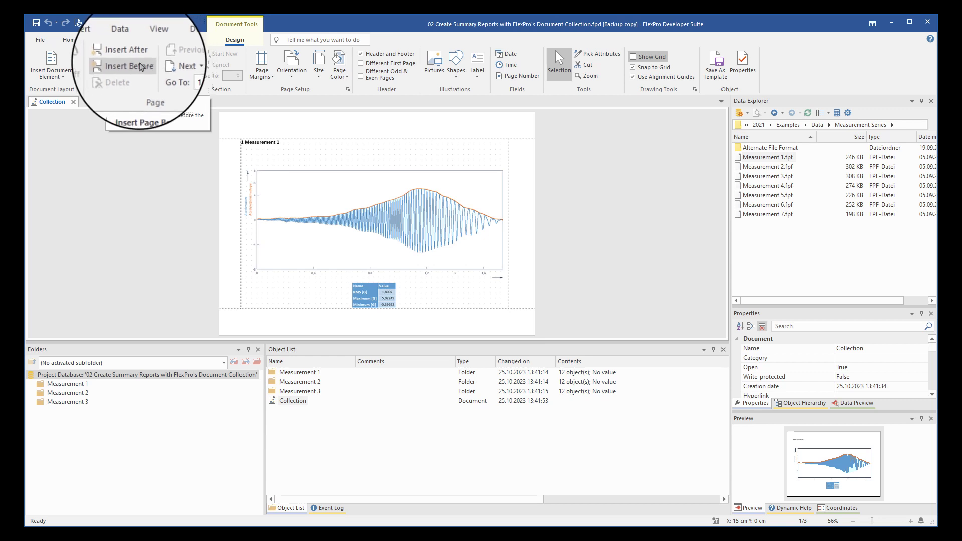
# Insert a new first page holding a table of contents for Measurements 1–3.
pyautogui.click(134, 65)
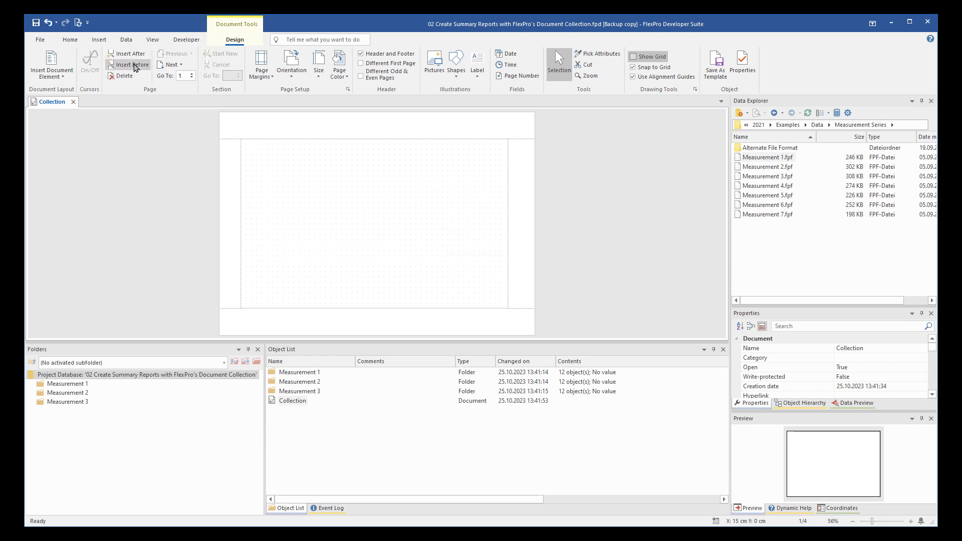
pyautogui.click(55, 74)
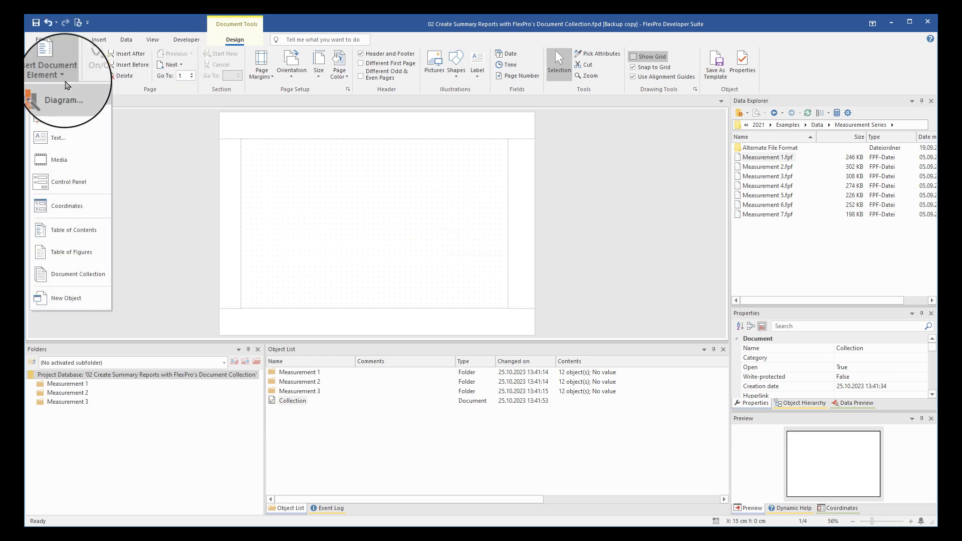
pyautogui.click(78, 229)
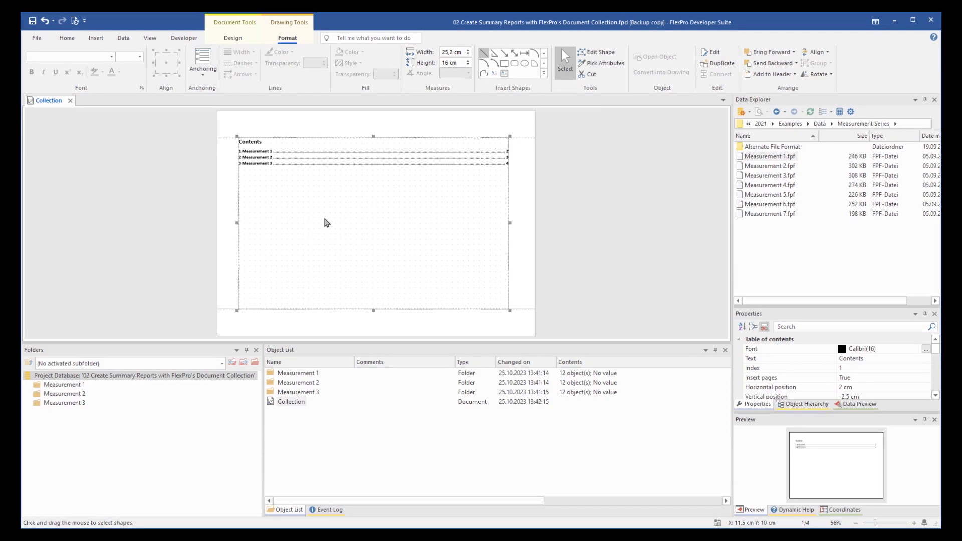
pyautogui.click(251, 123)
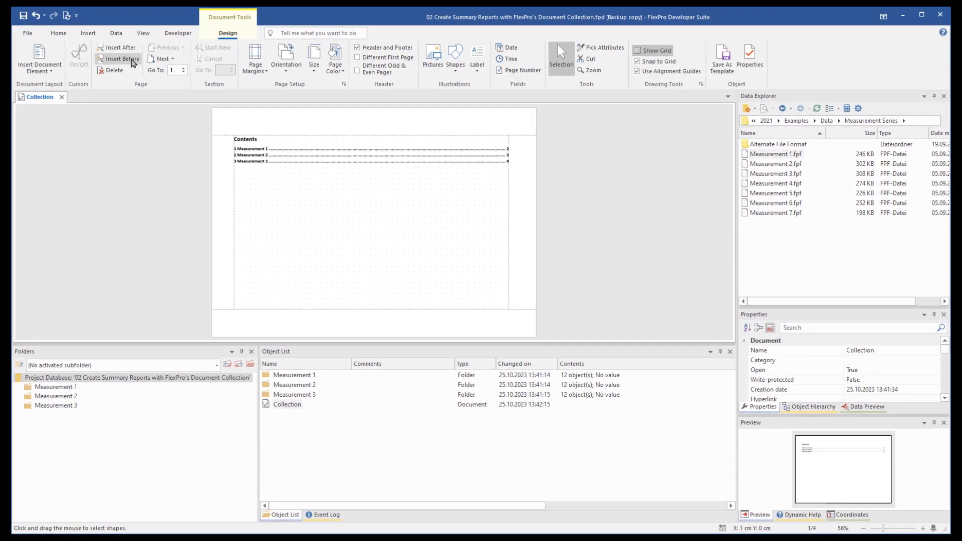
# Insert a page before the contents with a size-36 label reading 'Add your title here'.
pyautogui.click(138, 62)
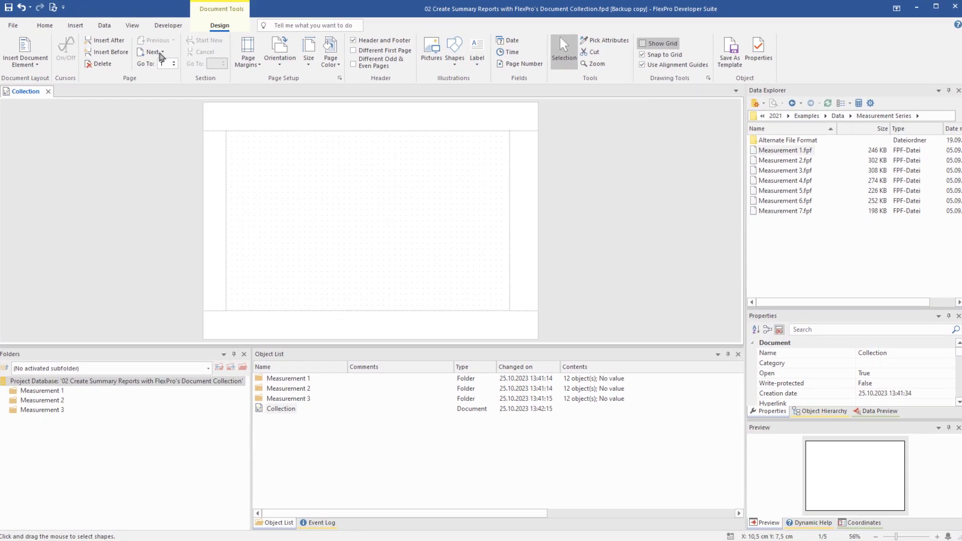
pyautogui.click(484, 64)
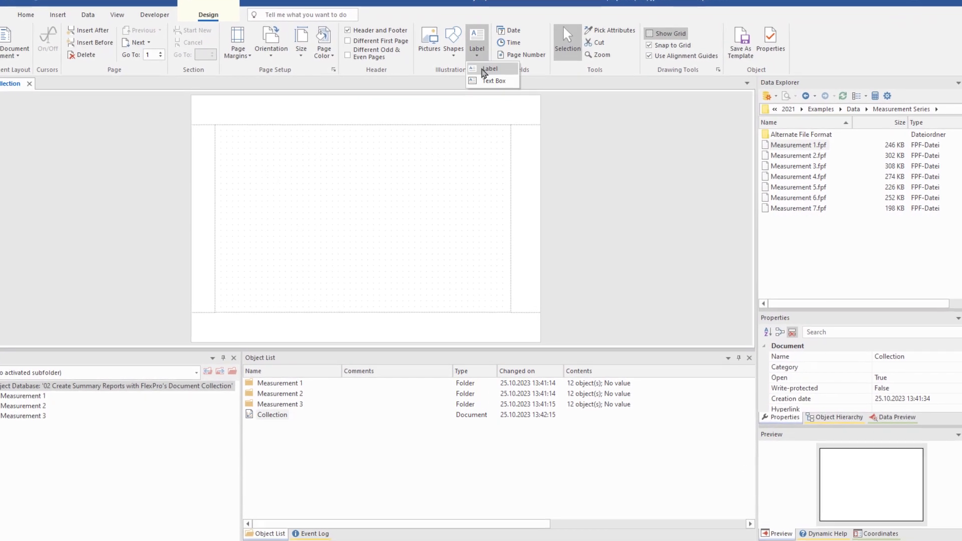
pyautogui.click(490, 71)
pyautogui.click(362, 234)
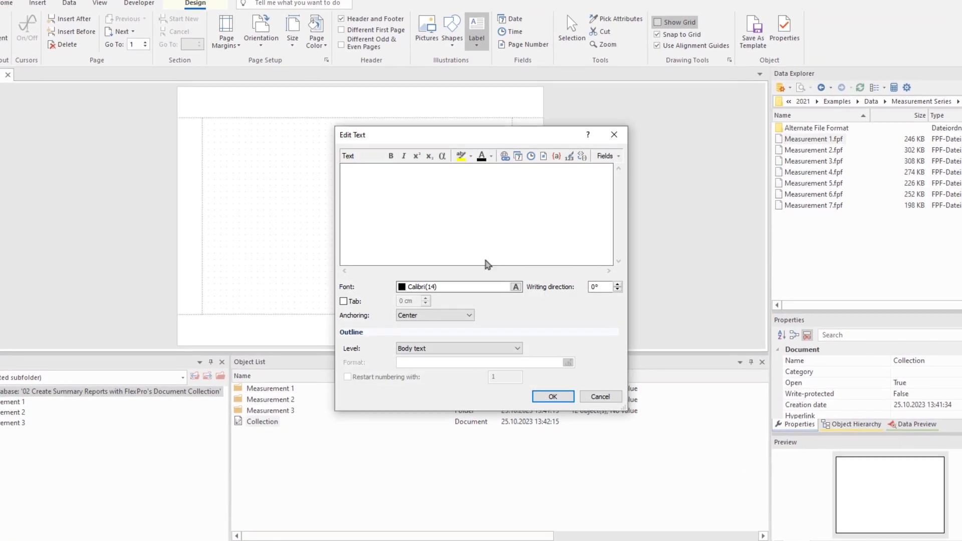
pyautogui.click(514, 285)
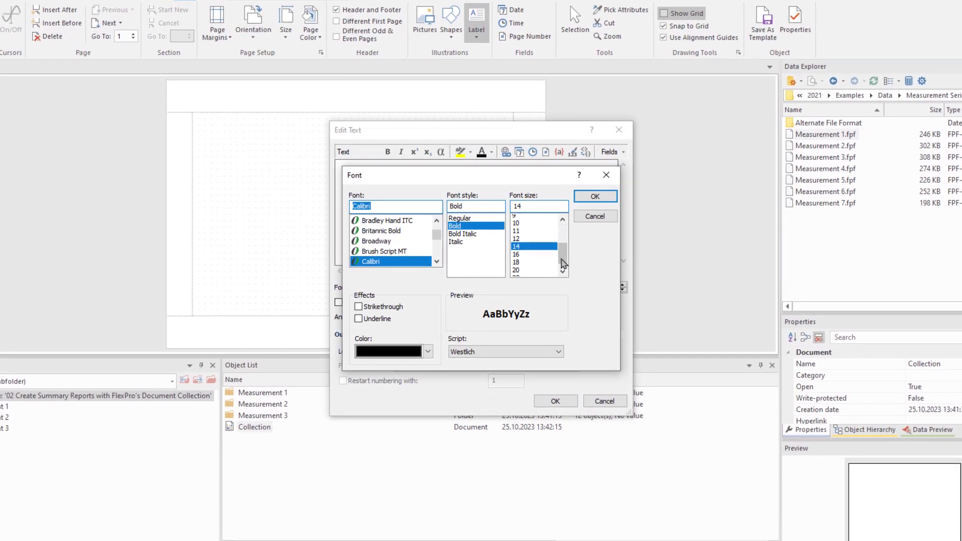
pyautogui.scroll(-3, 534, 248)
pyautogui.click(516, 265)
pyautogui.click(591, 195)
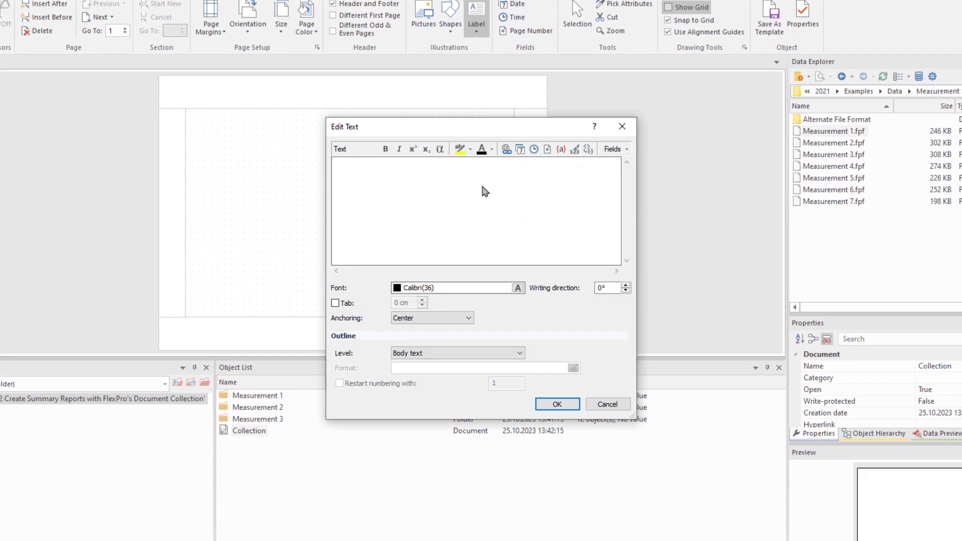
pyautogui.write('Add your ')
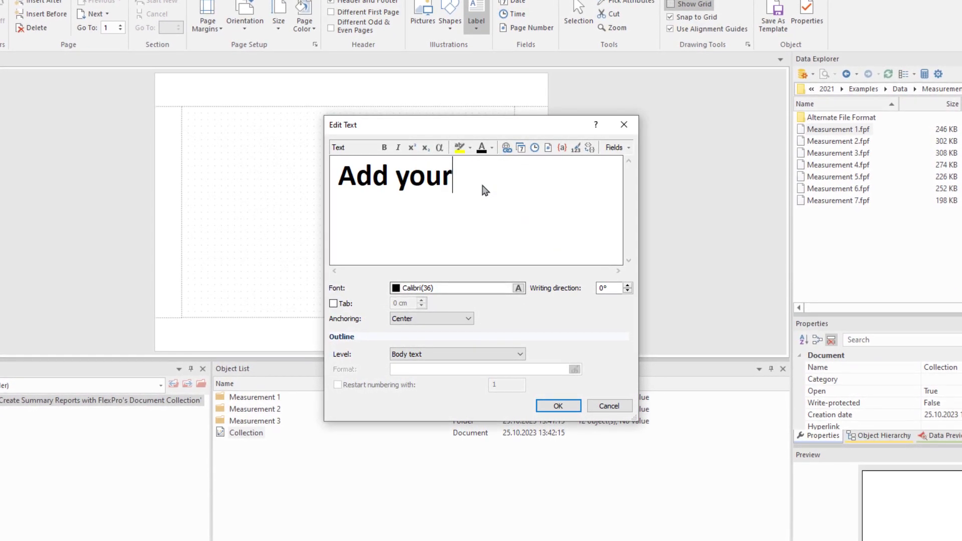
pyautogui.write('tit')
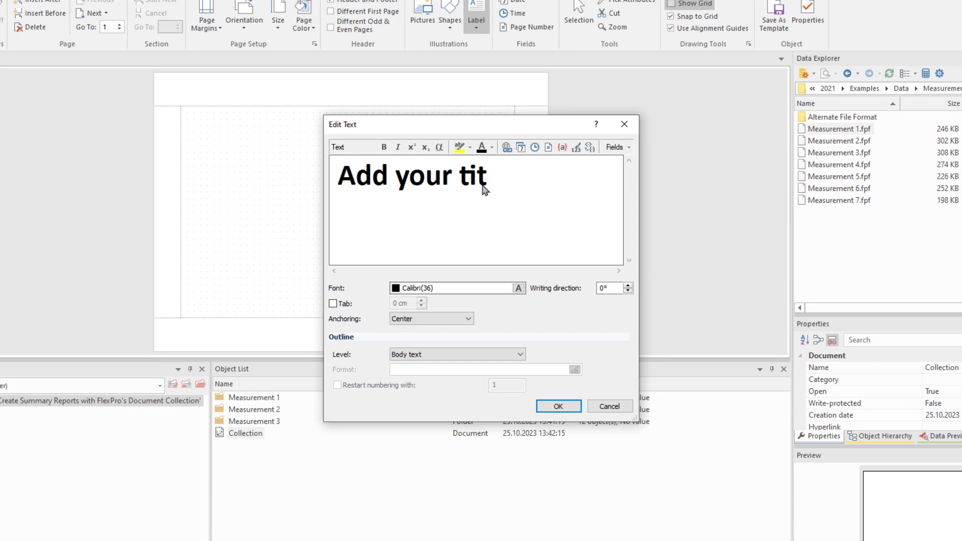
pyautogui.write('le here')
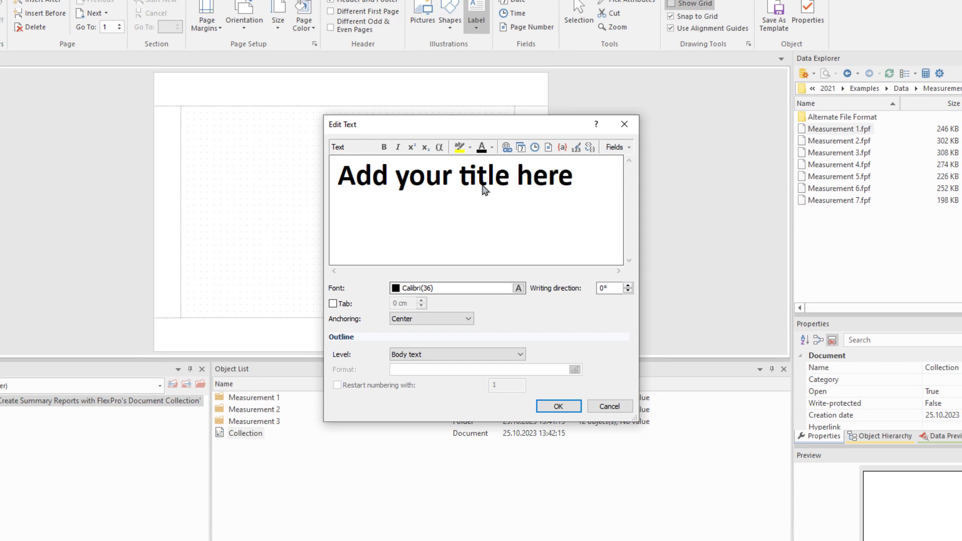
# Make the title text blue and place the label on the page.
pyautogui.click(519, 289)
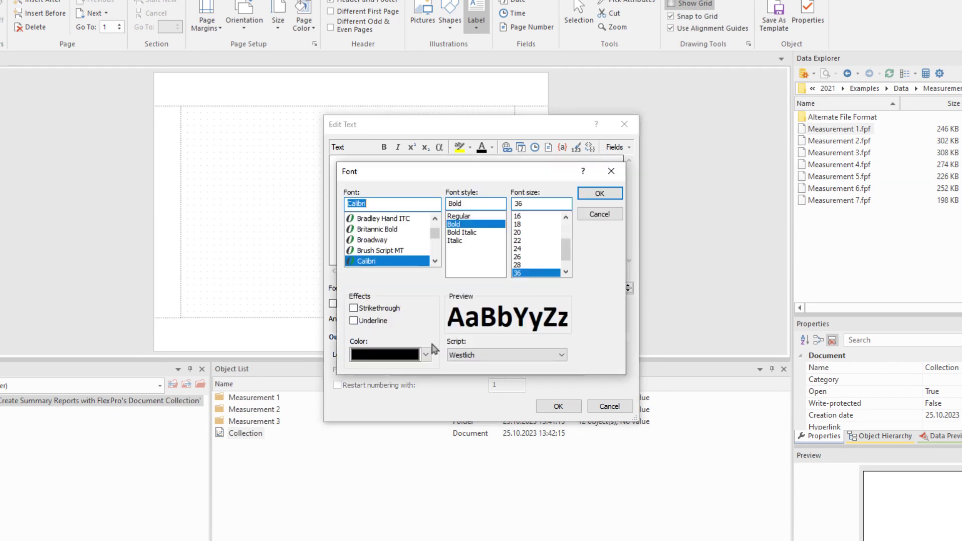
pyautogui.click(427, 354)
pyautogui.click(452, 411)
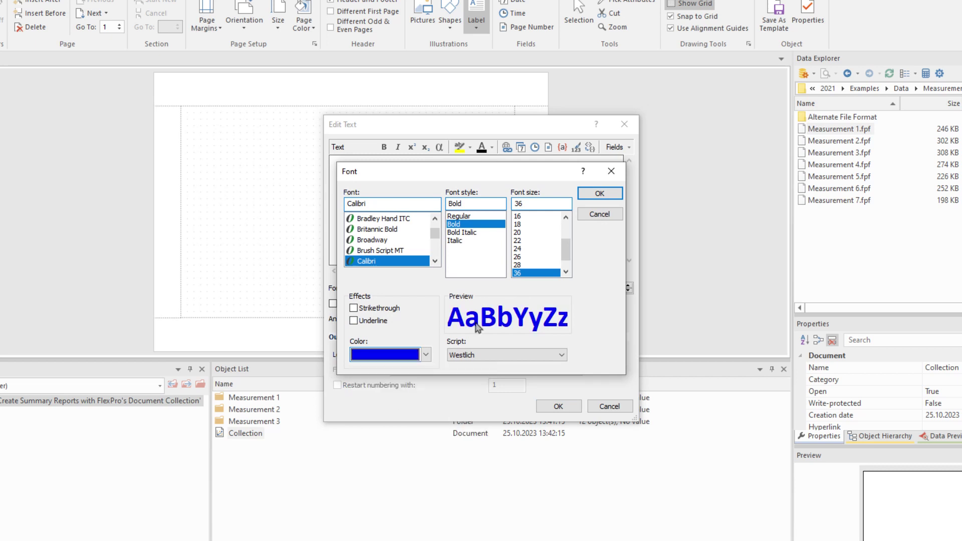
pyautogui.click(600, 194)
pyautogui.click(558, 406)
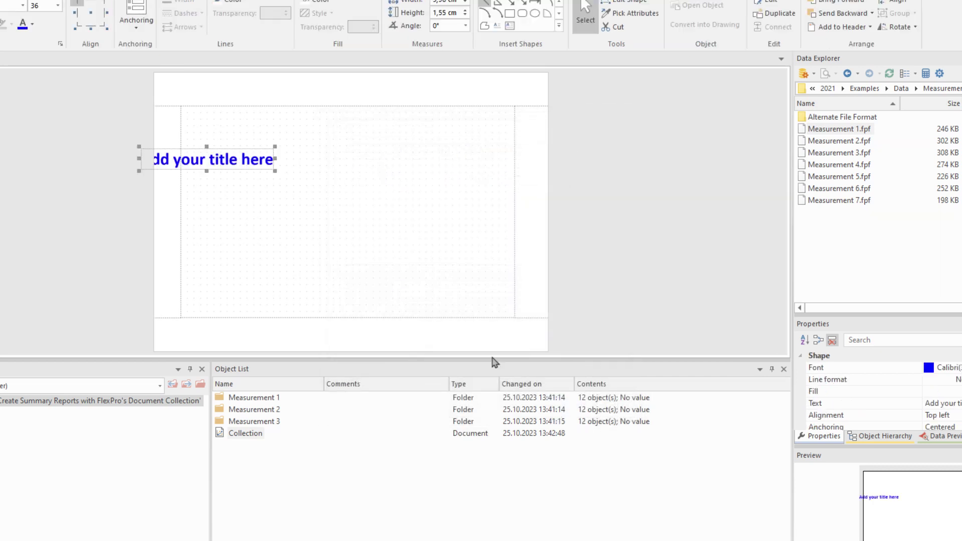
# Centre the title box horizontally and vertically on the page.
pyautogui.moveTo(244, 167); pyautogui.dragTo(378, 208)
pyautogui.rightClick(376, 205)
pyautogui.moveTo(420, 327)
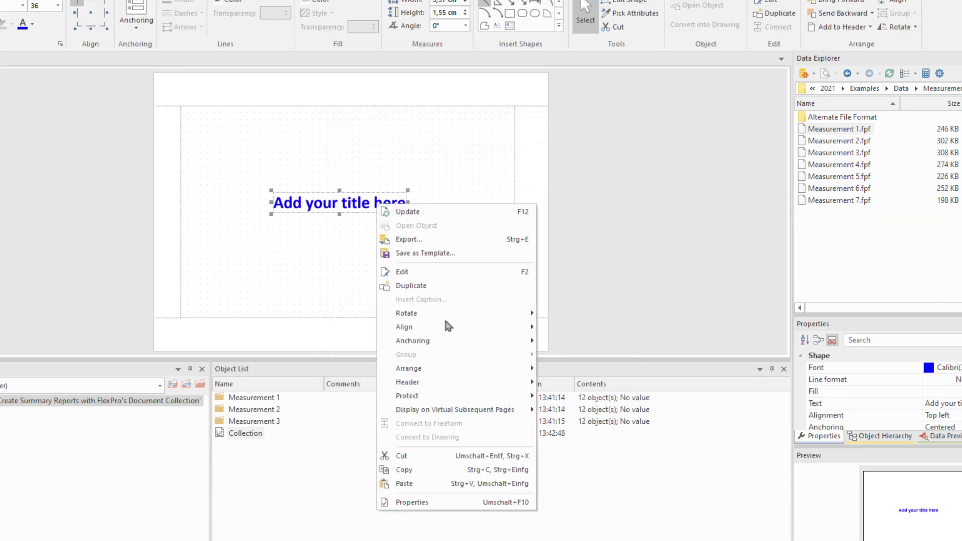
pyautogui.click(562, 342)
pyautogui.rightClick(395, 202)
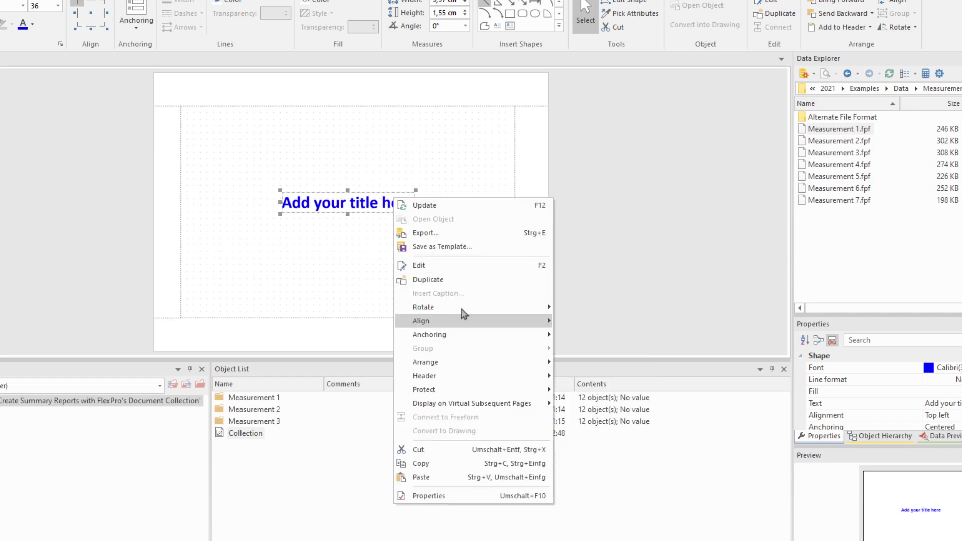
pyautogui.click(586, 377)
pyautogui.click(424, 151)
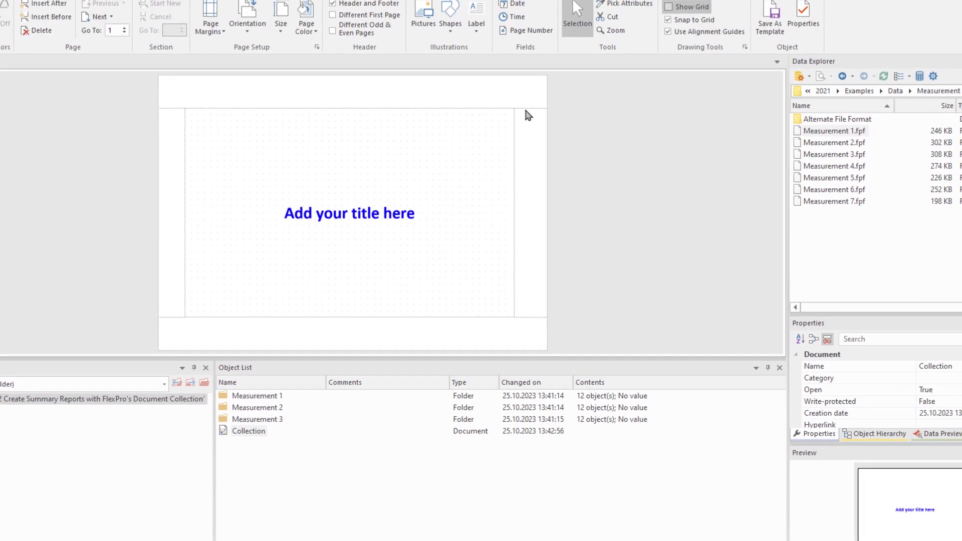
# Scroll through the collection's pages and jump back to the title page.
pyautogui.scroll(-3, 524, 114)
pyautogui.scroll(-3, 523, 120)
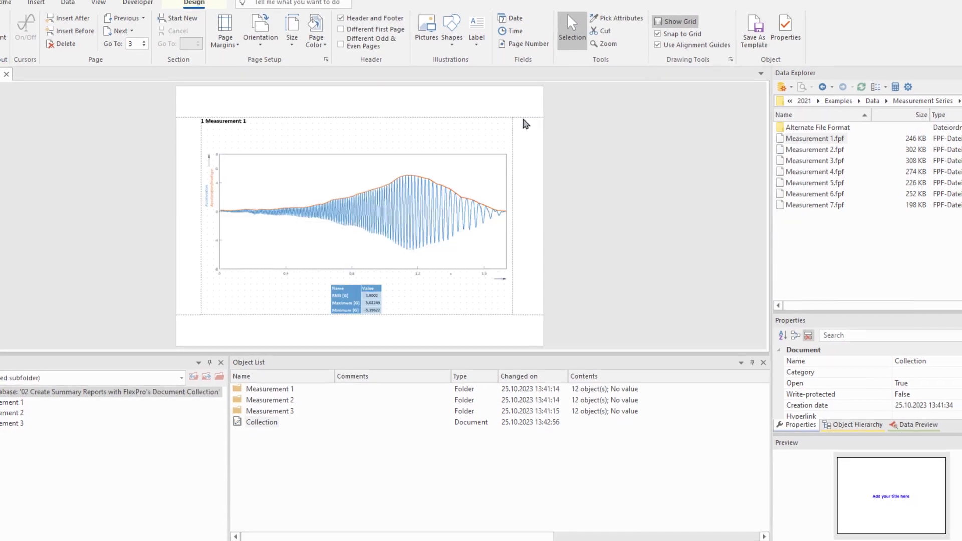
pyautogui.scroll(-3, 521, 120)
pyautogui.scroll(-3, 519, 125)
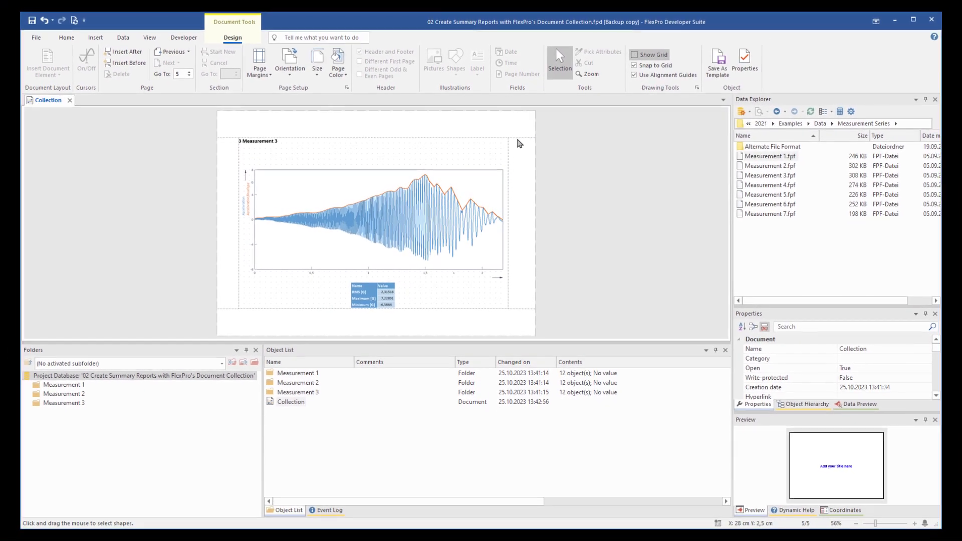
pyautogui.hotkey('ctrl', 'Home')
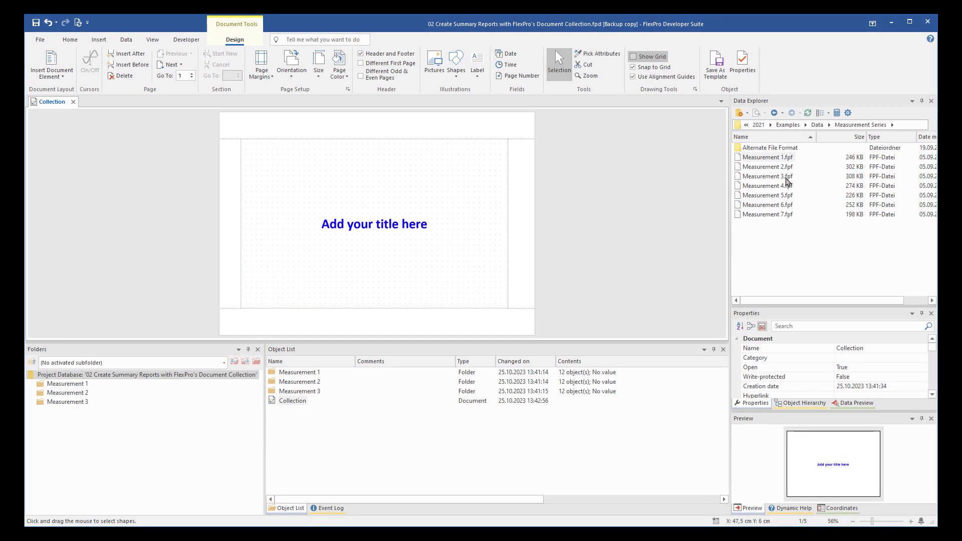
# Import Measurement 4.fpf and scroll to check its new contents entry and page.
pyautogui.click(774, 186)
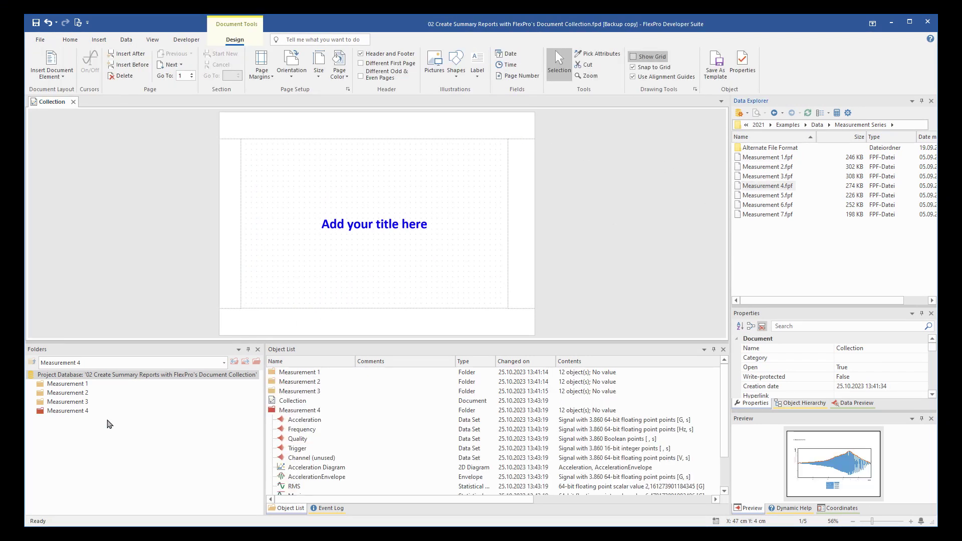
pyautogui.scroll(-1, 455, 193)
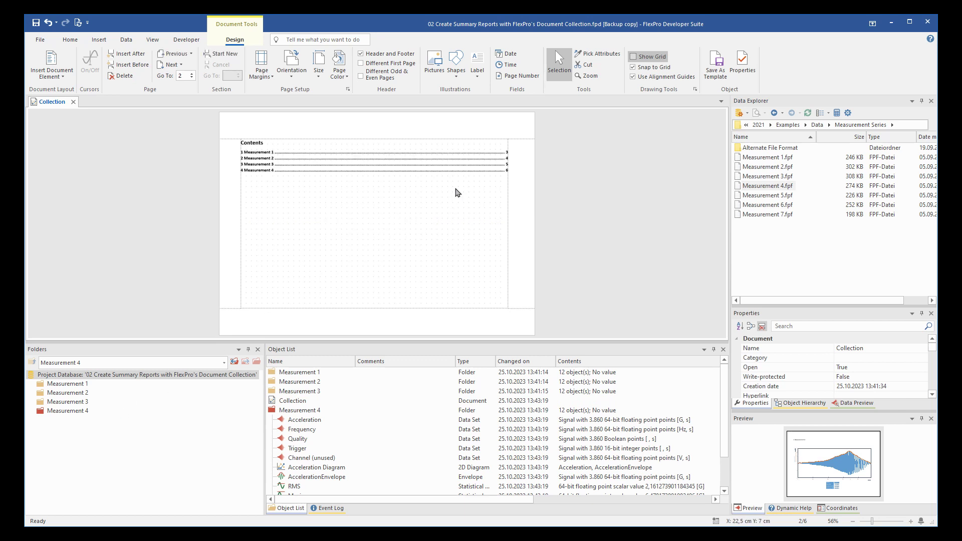
pyautogui.scroll(-1, 457, 192)
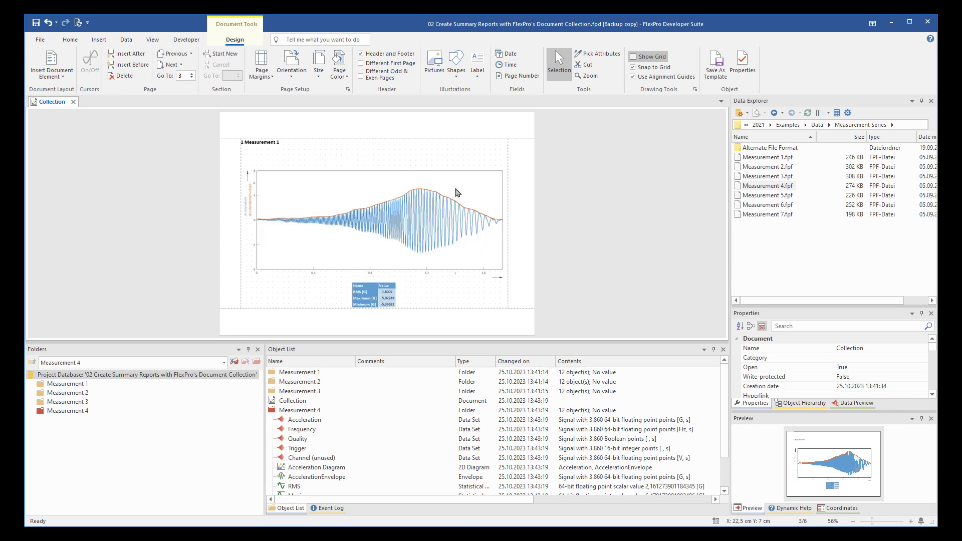
pyautogui.scroll(-1, 457, 192)
pyautogui.scroll(-1, 457, 193)
pyautogui.scroll(-1, 456, 193)
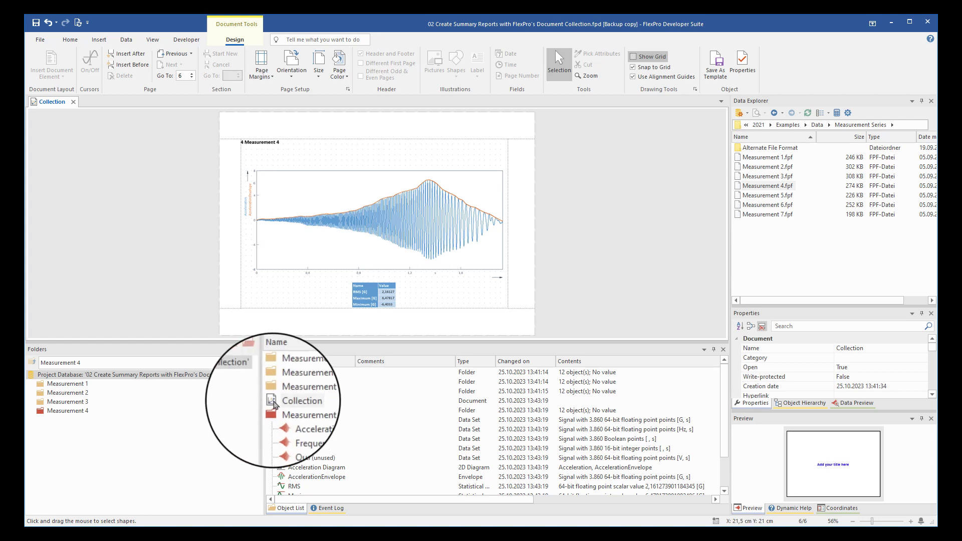
# Export all pages of the Collection document to a PDF named Collection.
pyautogui.click(271, 403)
pyautogui.rightClick(271, 405)
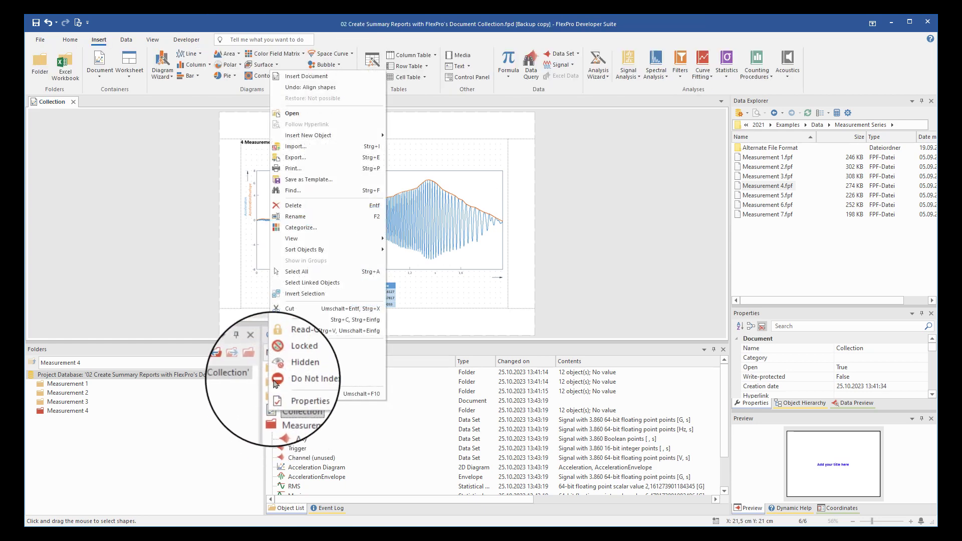
pyautogui.click(309, 162)
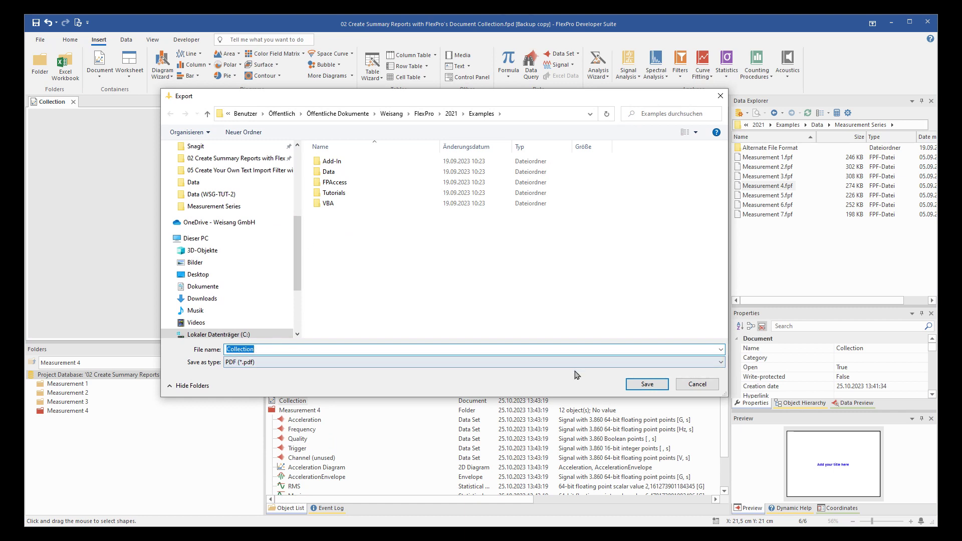
pyautogui.click(646, 384)
pyautogui.click(509, 261)
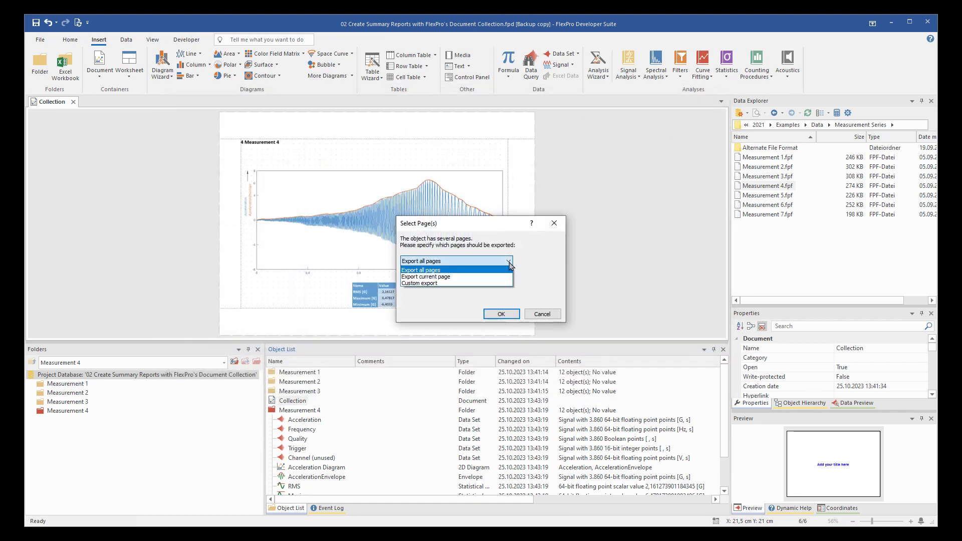
pyautogui.click(511, 315)
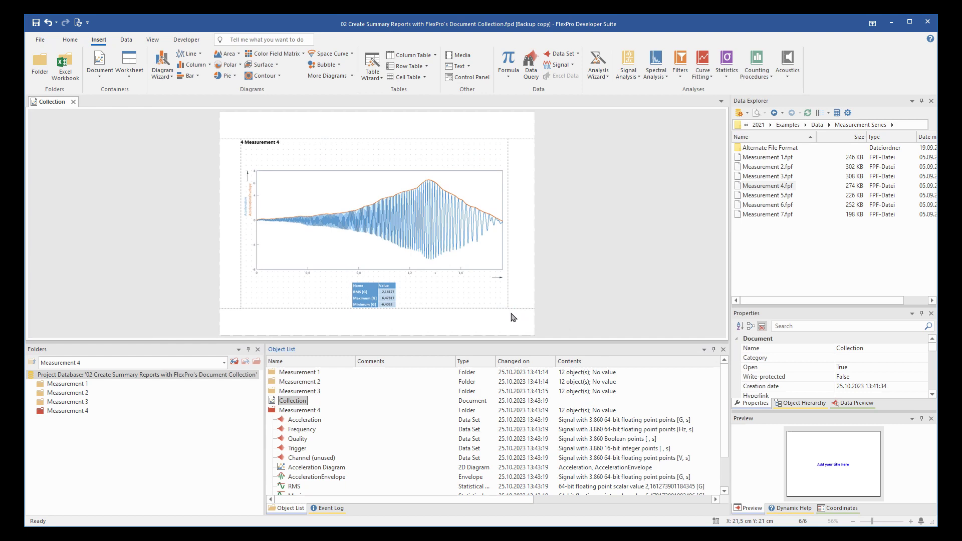